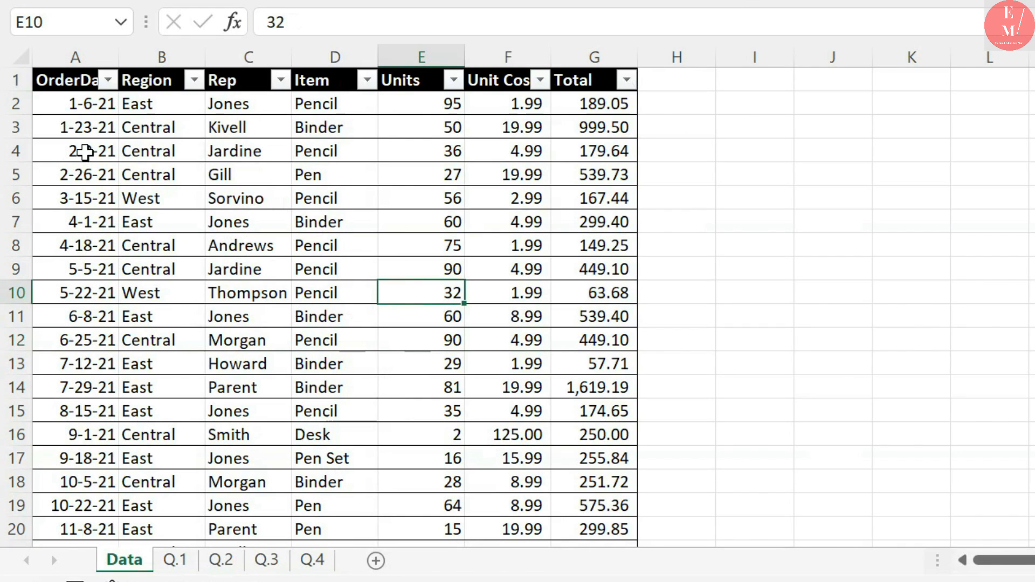
# Examine the columns of the sales table on the Data sheet, from OrderDate and Region through Total
pyautogui.click(92, 82)
pyautogui.moveTo(162, 148); pyautogui.dragTo(167, 321)
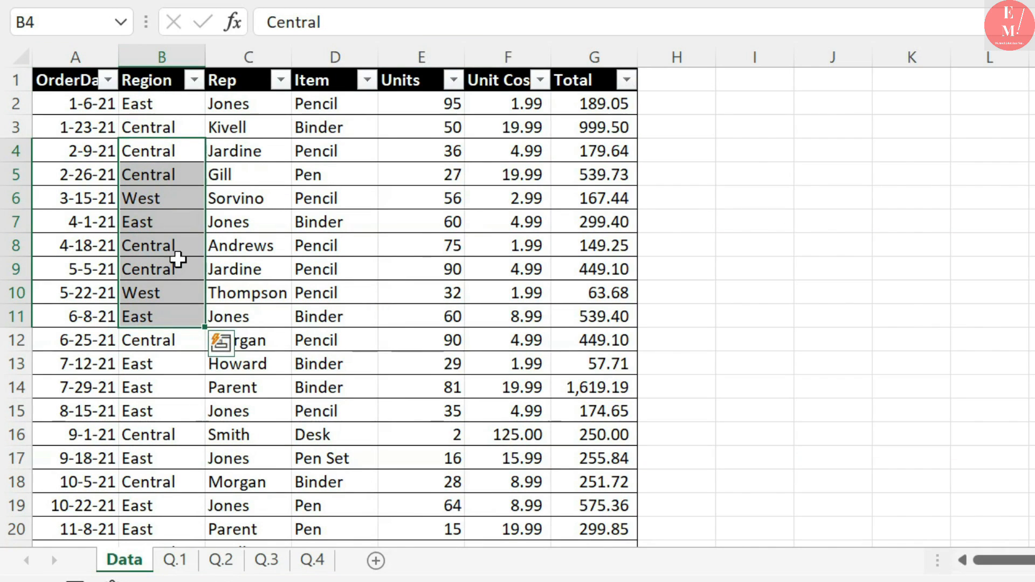
pyautogui.moveTo(234, 178); pyautogui.dragTo(237, 294)
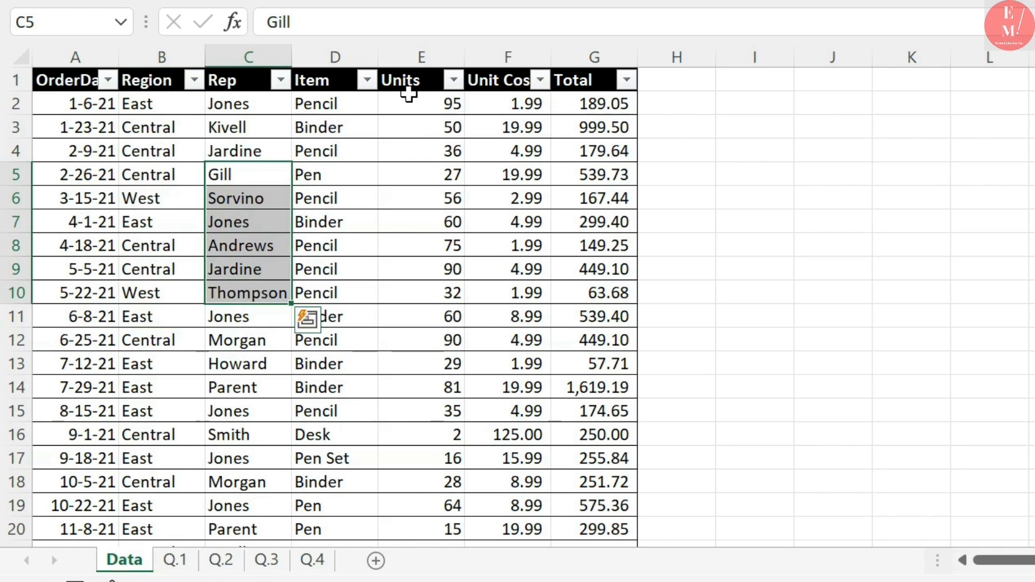
pyautogui.moveTo(354, 108); pyautogui.dragTo(350, 275)
pyautogui.moveTo(426, 175); pyautogui.dragTo(424, 322)
pyautogui.moveTo(503, 153); pyautogui.dragTo(477, 318)
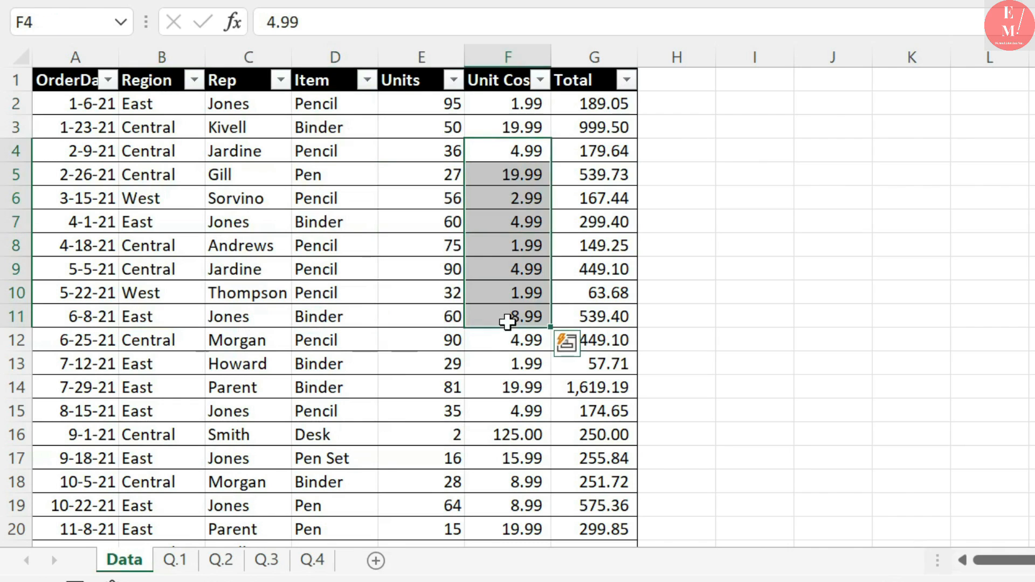
pyautogui.moveTo(596, 174); pyautogui.dragTo(599, 337)
pyautogui.click(596, 323)
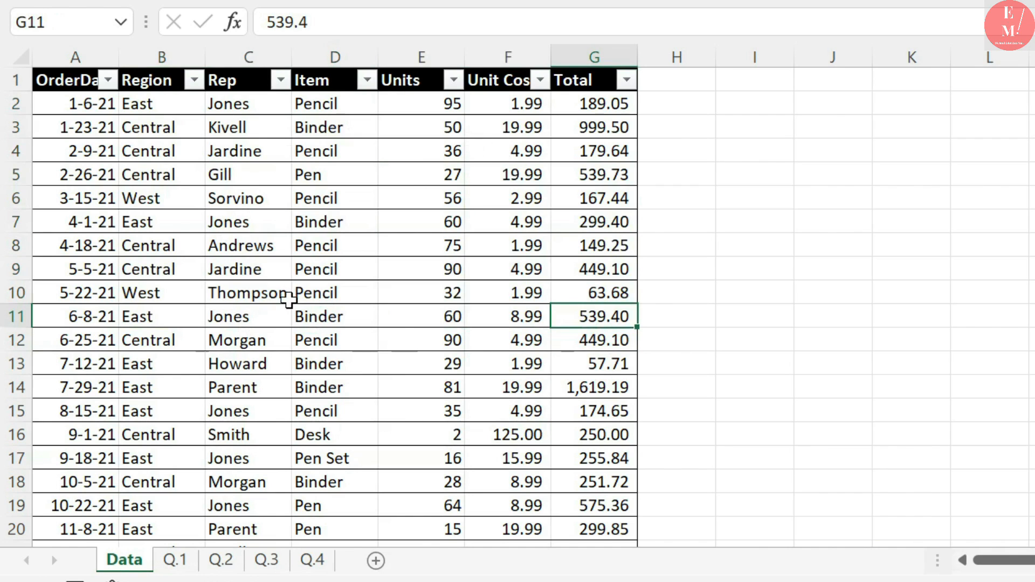
# Read the question on the Q.1 sheet and locate the Item and Units columns it needs on the Data sheet
pyautogui.click(173, 561)
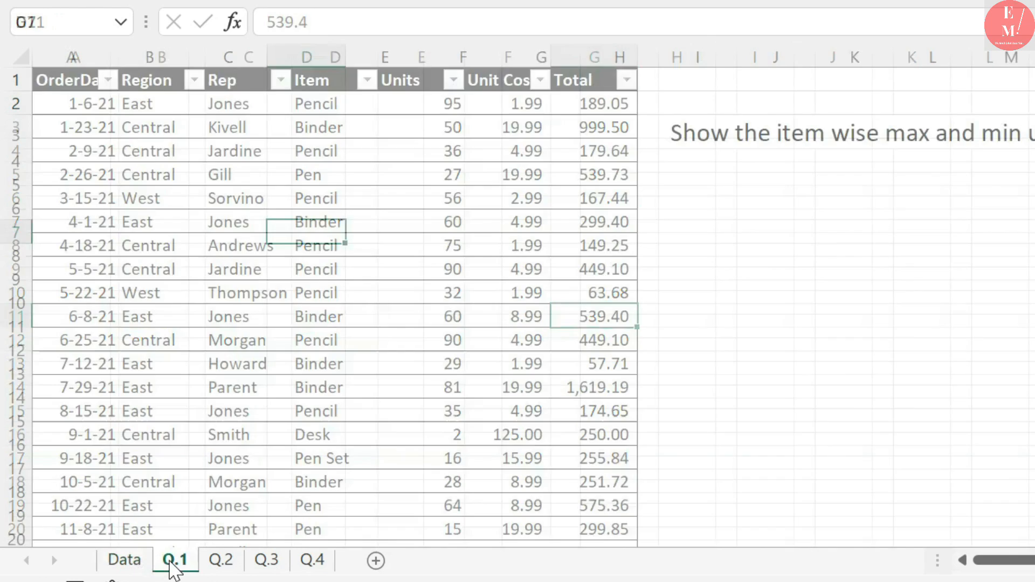
pyautogui.click(806, 132)
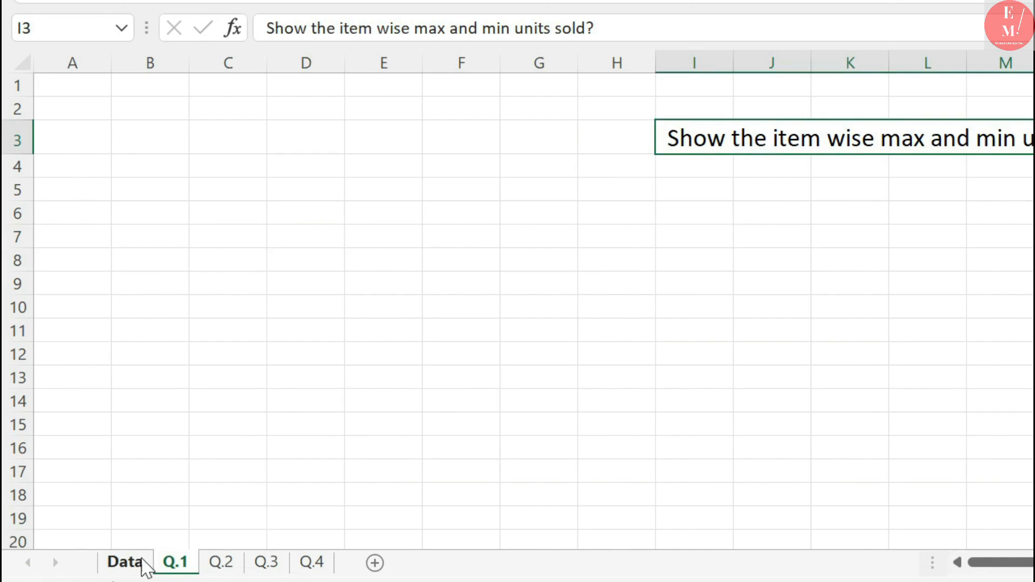
pyautogui.click(82, 516)
pyautogui.moveTo(351, 156); pyautogui.dragTo(350, 391)
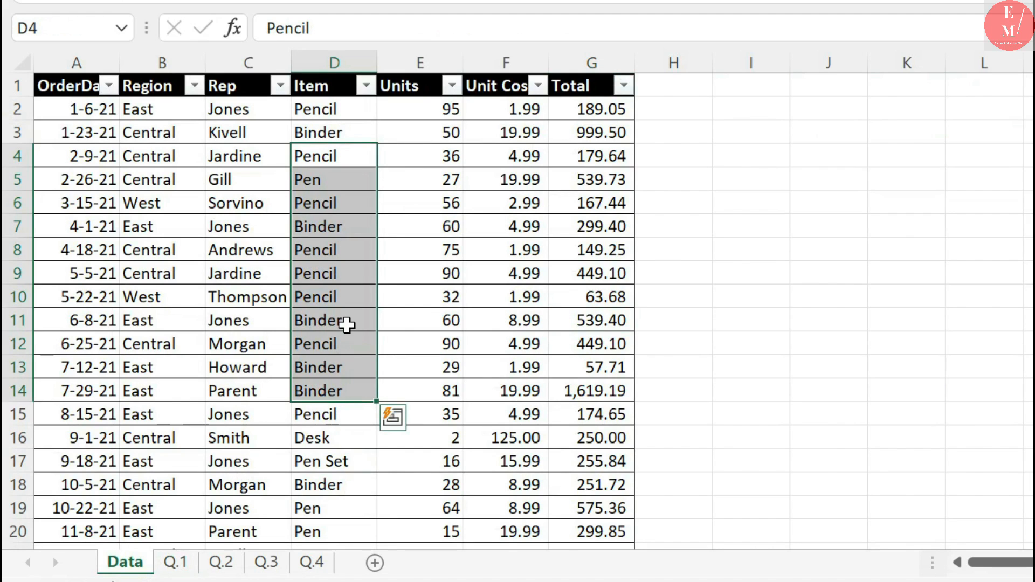
pyautogui.moveTo(452, 114); pyautogui.dragTo(435, 274)
pyautogui.click(434, 260)
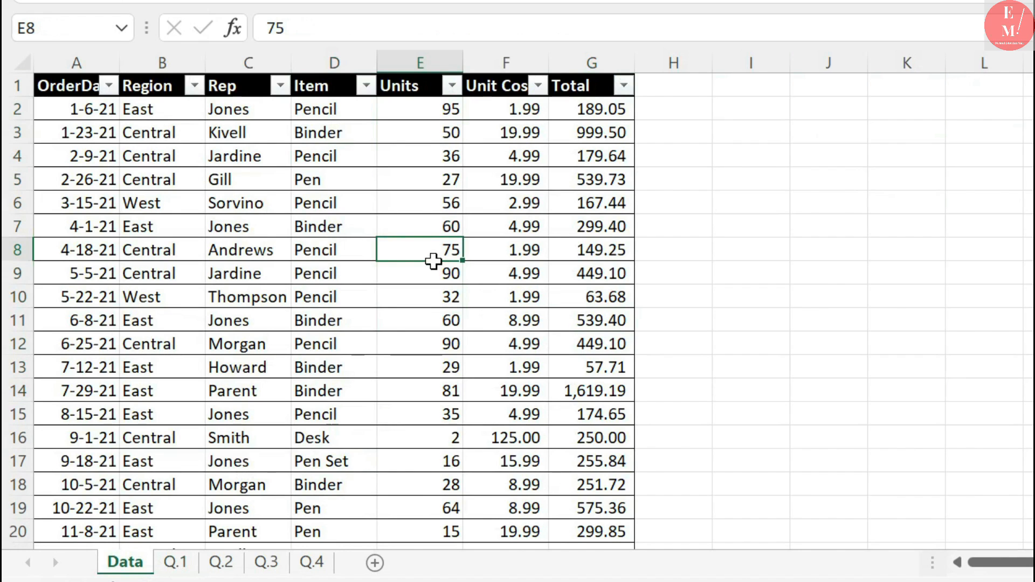
# Create a PivotTable from the whole Data sheet table, Table1, on a new worksheet
pyautogui.click(306, 302)
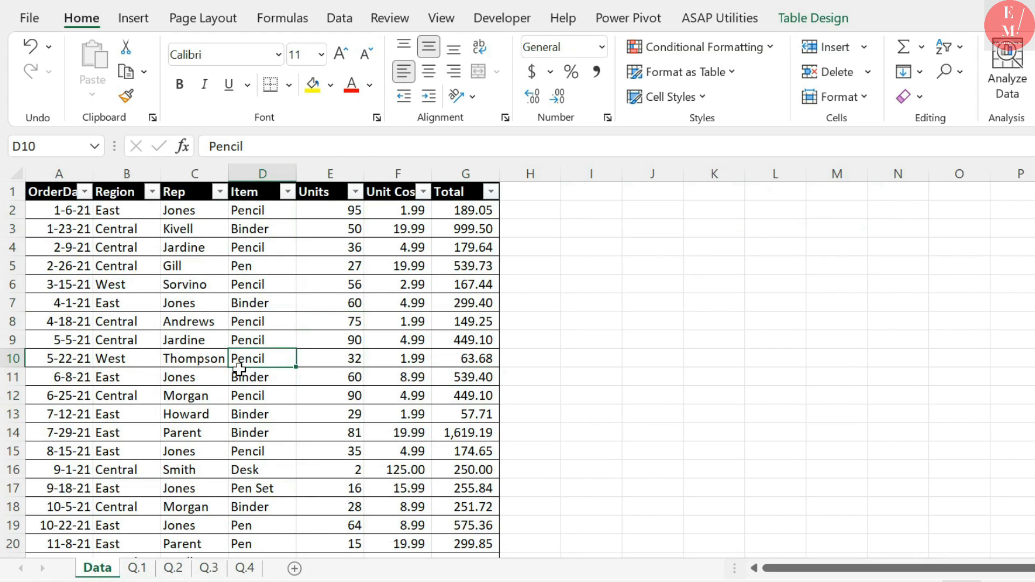
pyautogui.hotkey('ctrl', 'a')
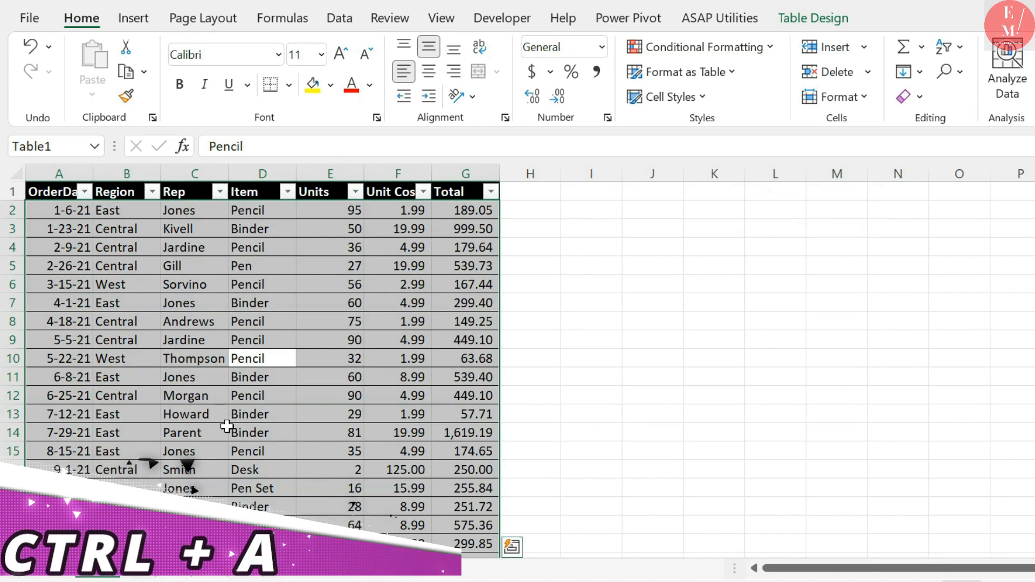
pyautogui.click(134, 21)
pyautogui.click(59, 102)
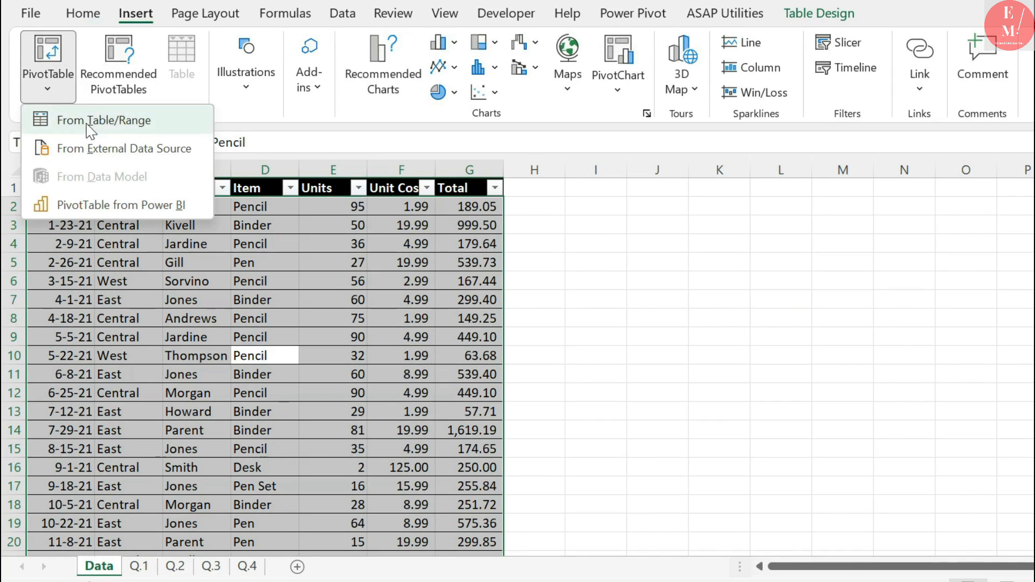
pyautogui.click(57, 124)
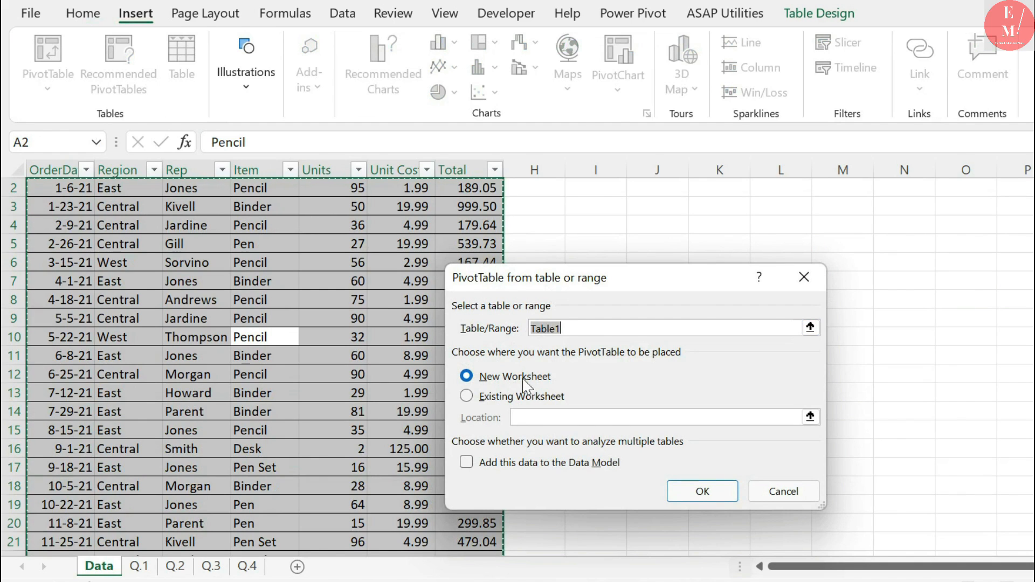
pyautogui.click(715, 499)
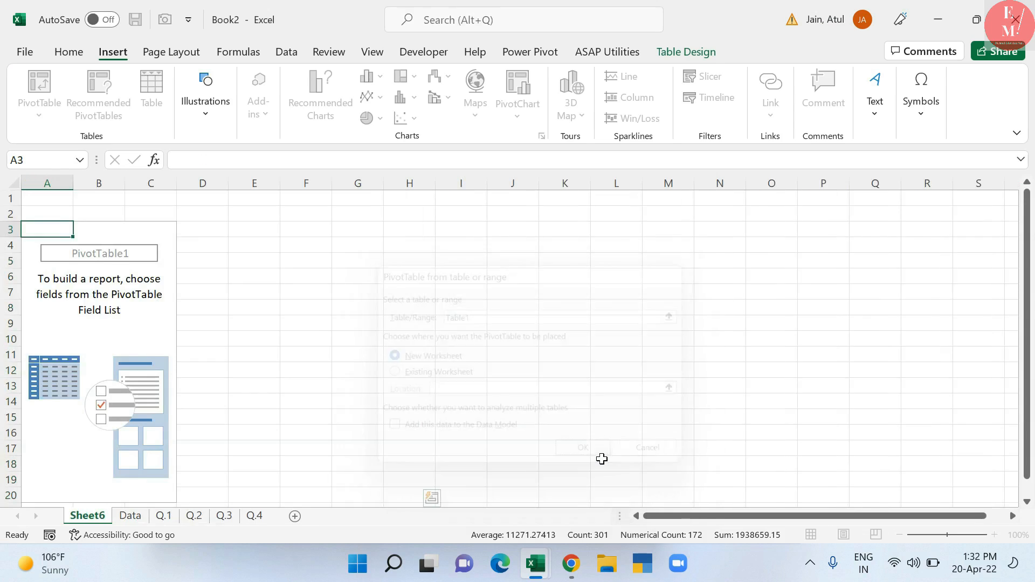
pyautogui.click(157, 326)
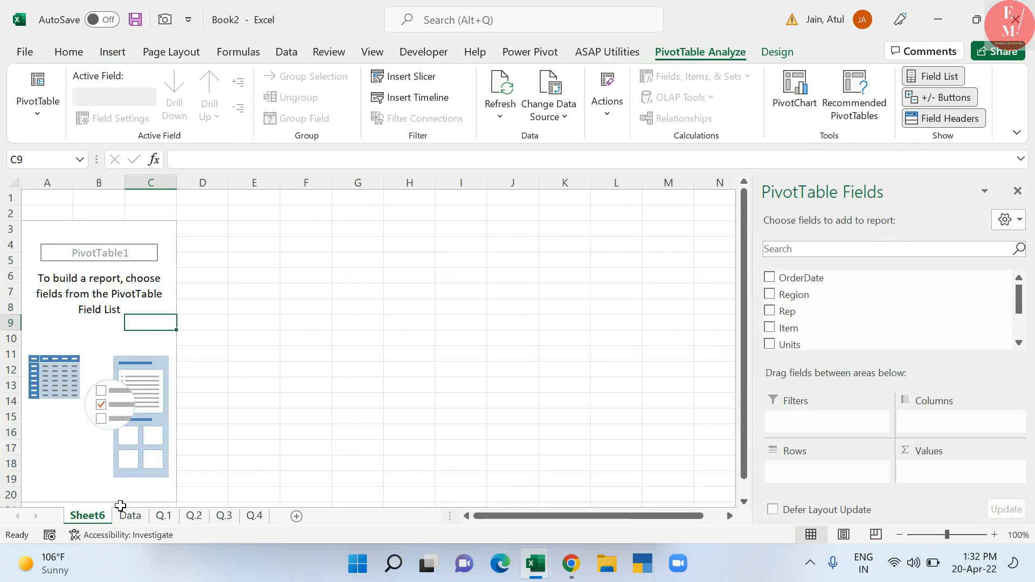
# Copy the question "Show the item wise max and min units sold?" from the Q.1 sheet into cell I3 of the PivotTable sheet
pyautogui.click(164, 516)
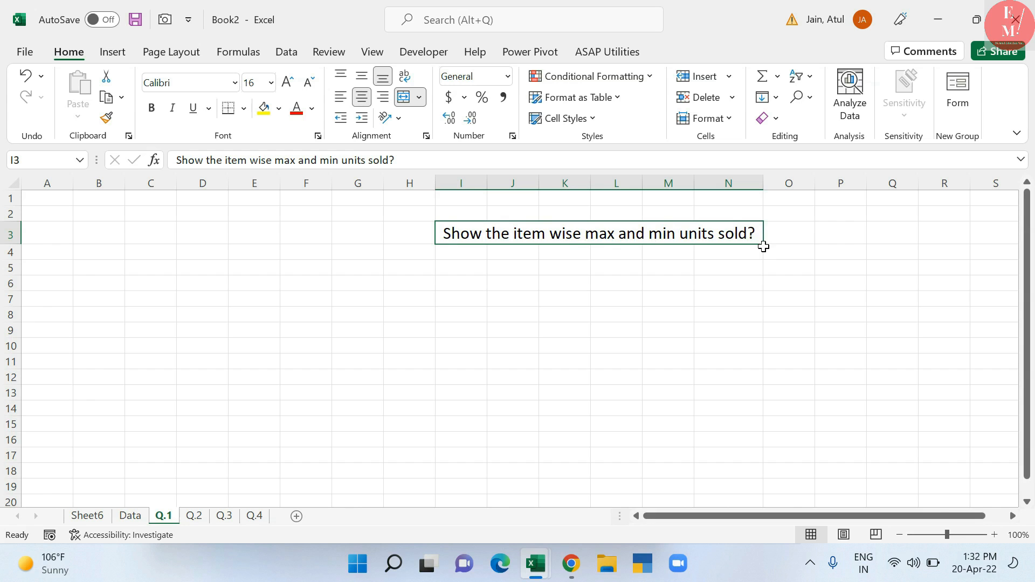
pyautogui.hotkey('ctrl', 'c')
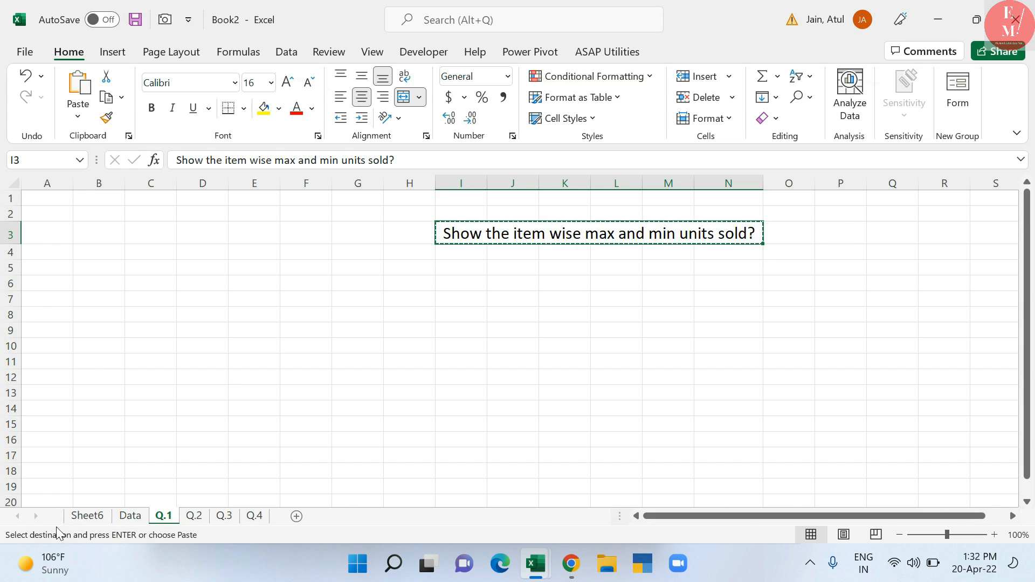
pyautogui.click(87, 516)
pyautogui.press('Return')
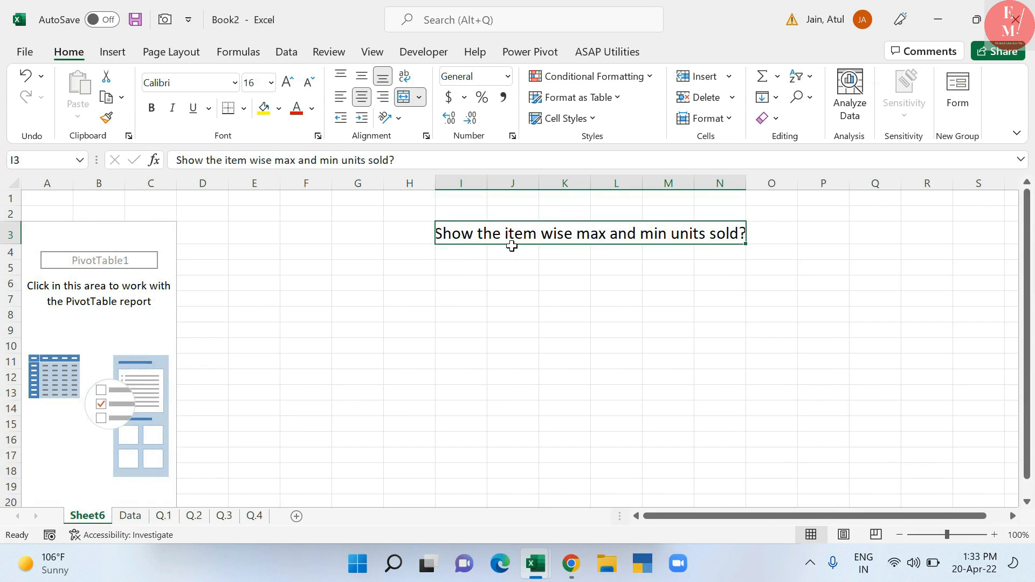
# Add the Item field to the rows of the PivotTable and check the listed items
pyautogui.click(150, 316)
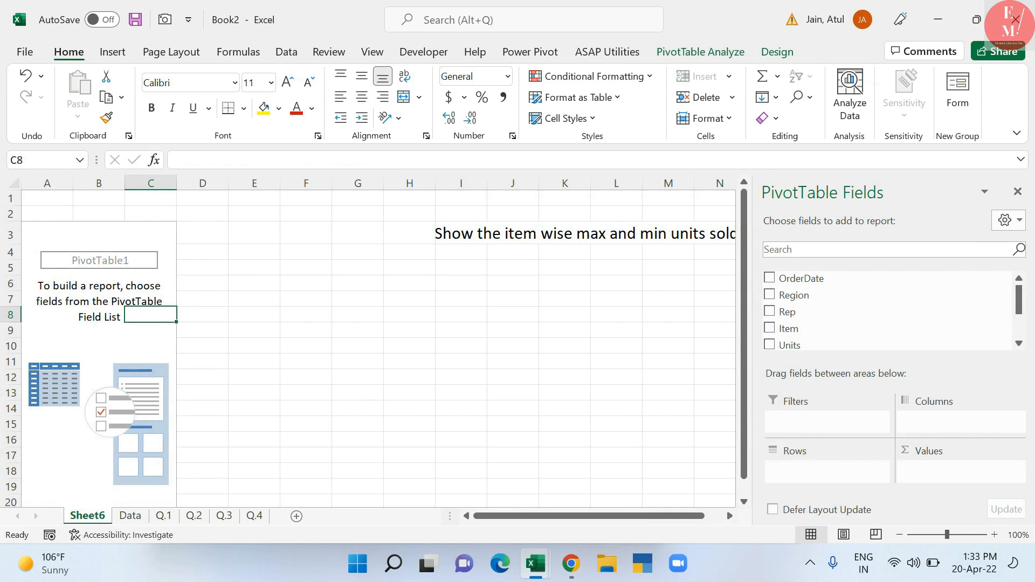
pyautogui.click(770, 328)
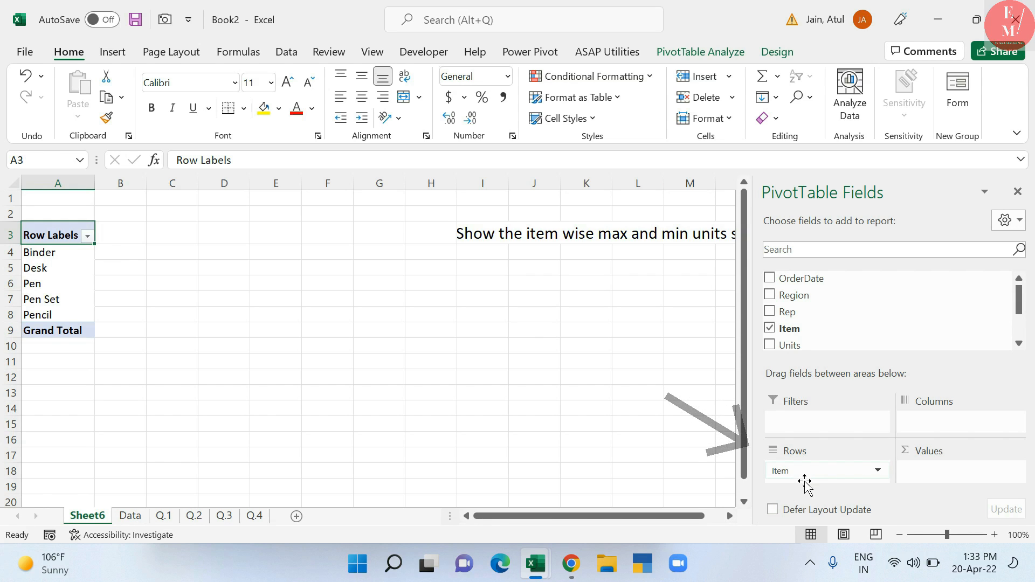
pyautogui.moveTo(69, 246); pyautogui.dragTo(60, 320)
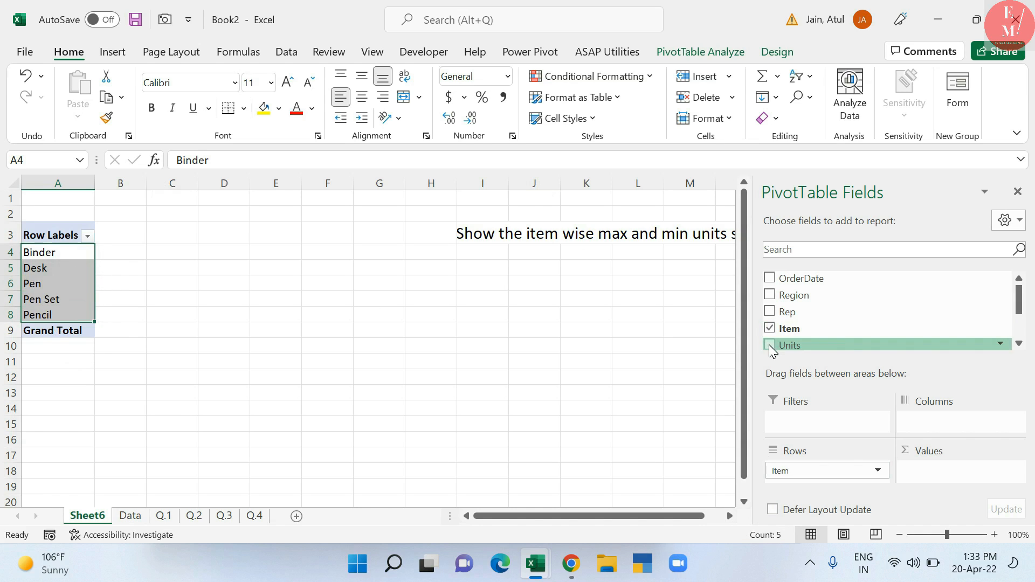
# Add the Units field to the PivotTable values and summarize it by Max
pyautogui.click(722, 241)
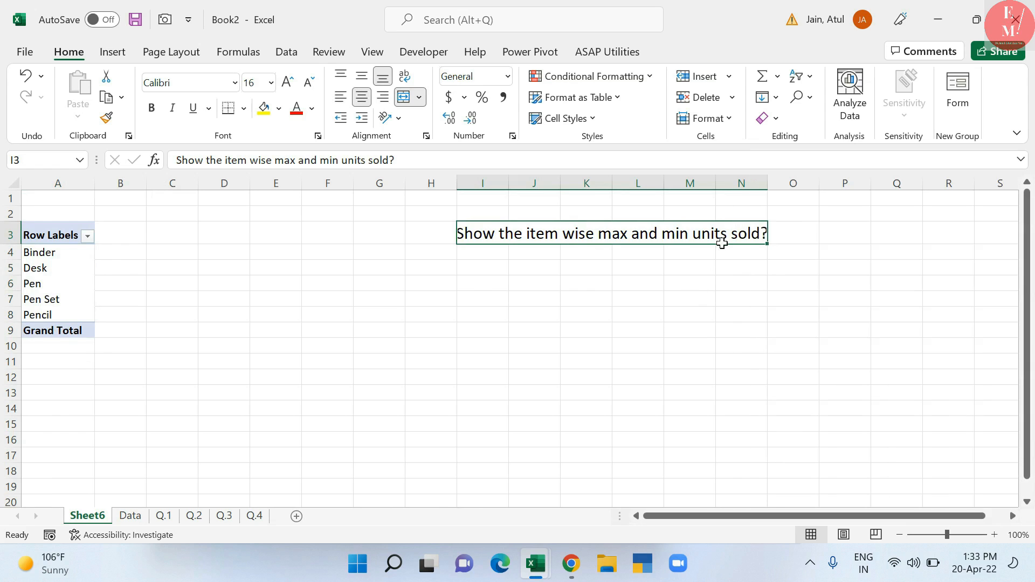
pyautogui.click(90, 287)
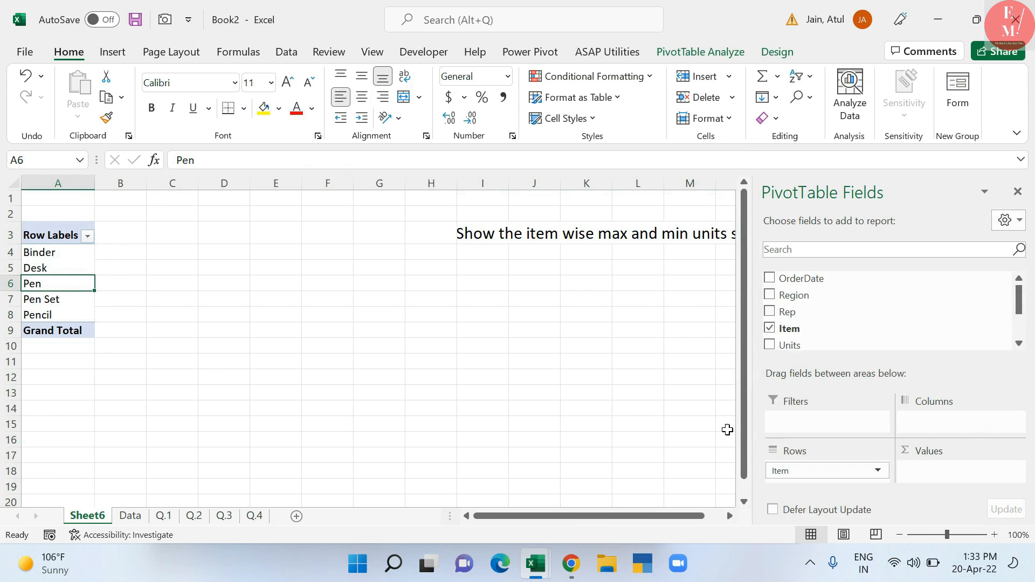
pyautogui.click(775, 345)
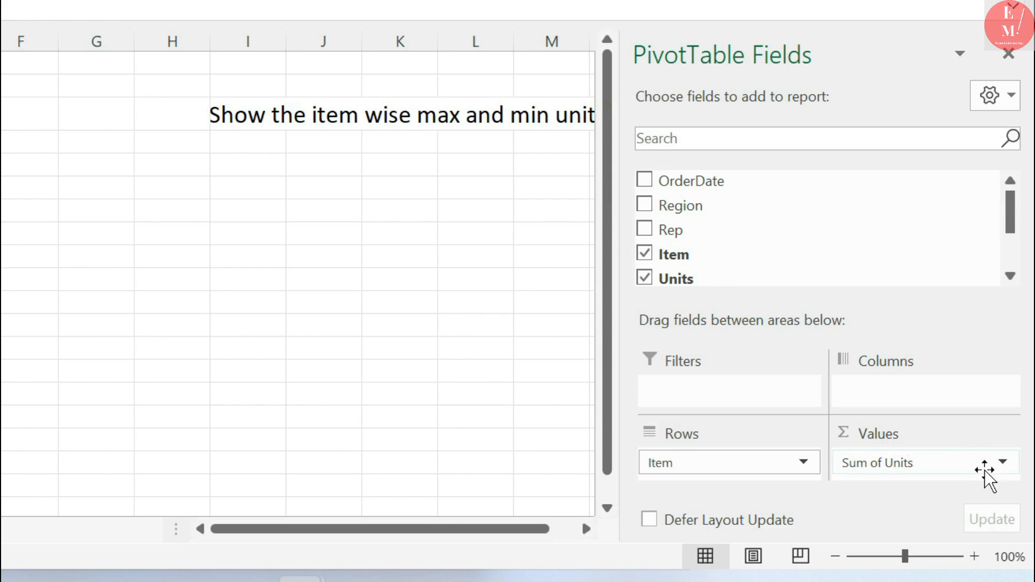
pyautogui.click(1002, 465)
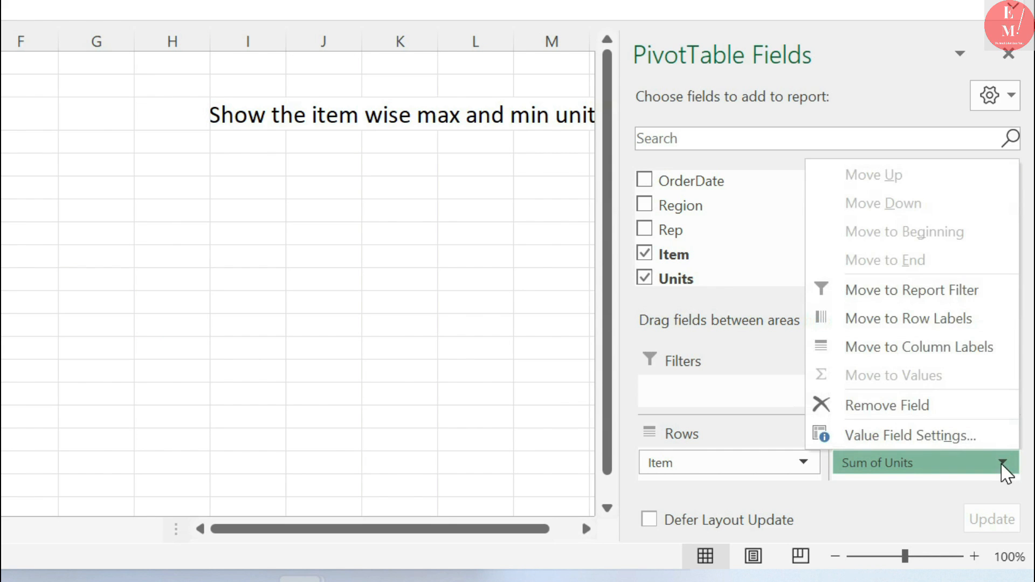
pyautogui.click(1001, 446)
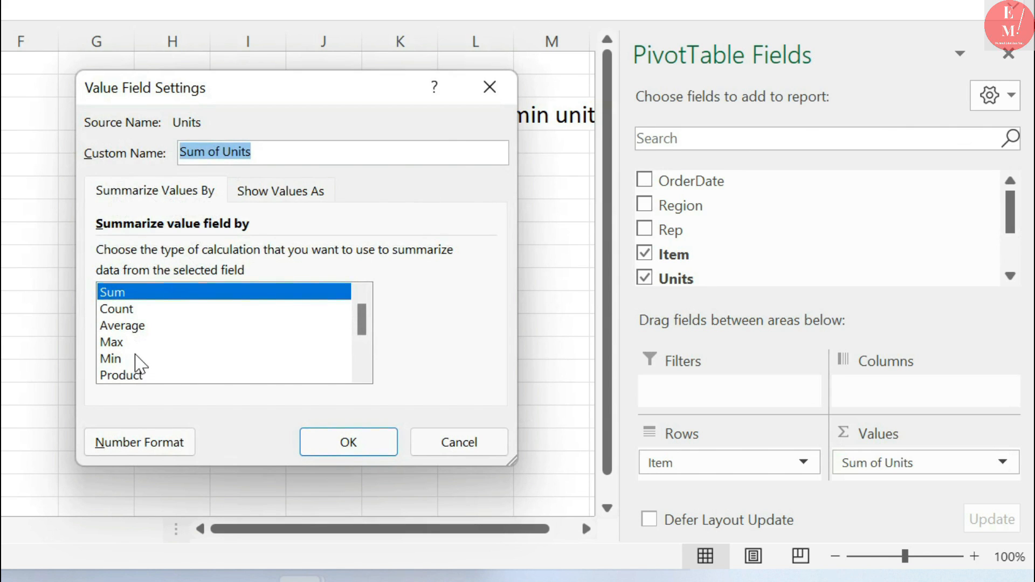
pyautogui.click(137, 342)
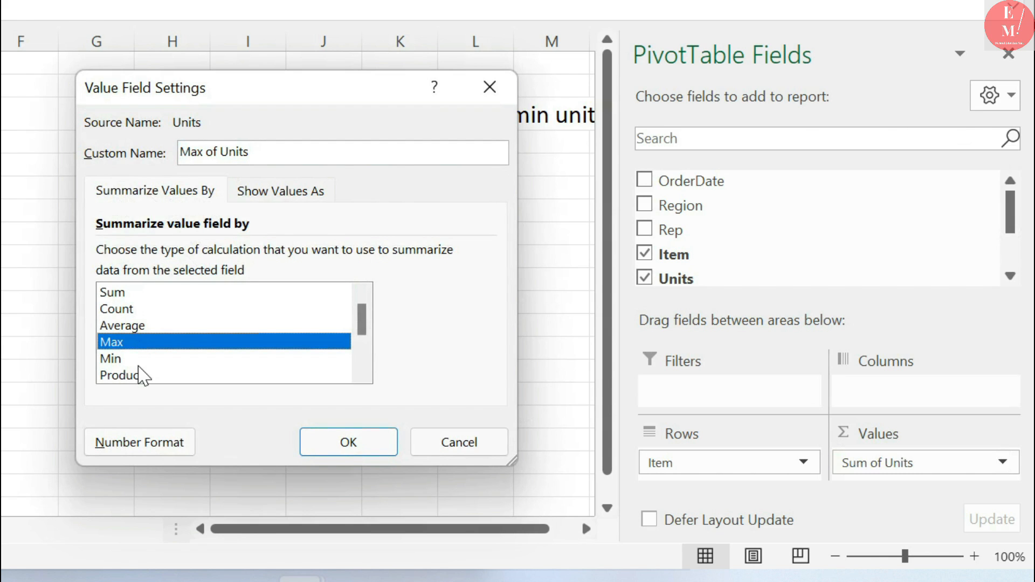
pyautogui.click(349, 452)
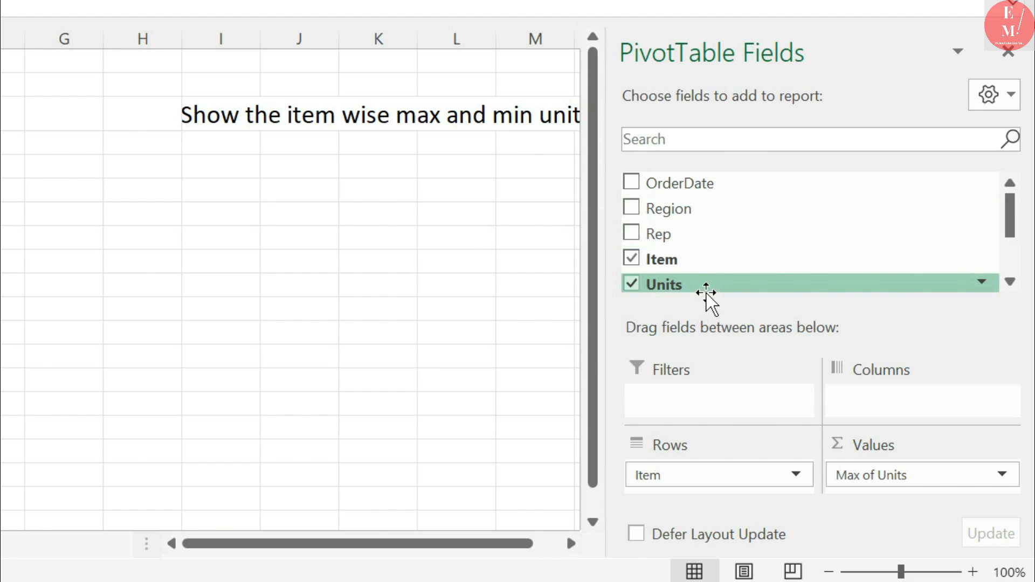
# Add Units to the PivotTable values a second time, summarize it by Min, and compare the report with the question
pyautogui.moveTo(706, 293); pyautogui.dragTo(882, 497)
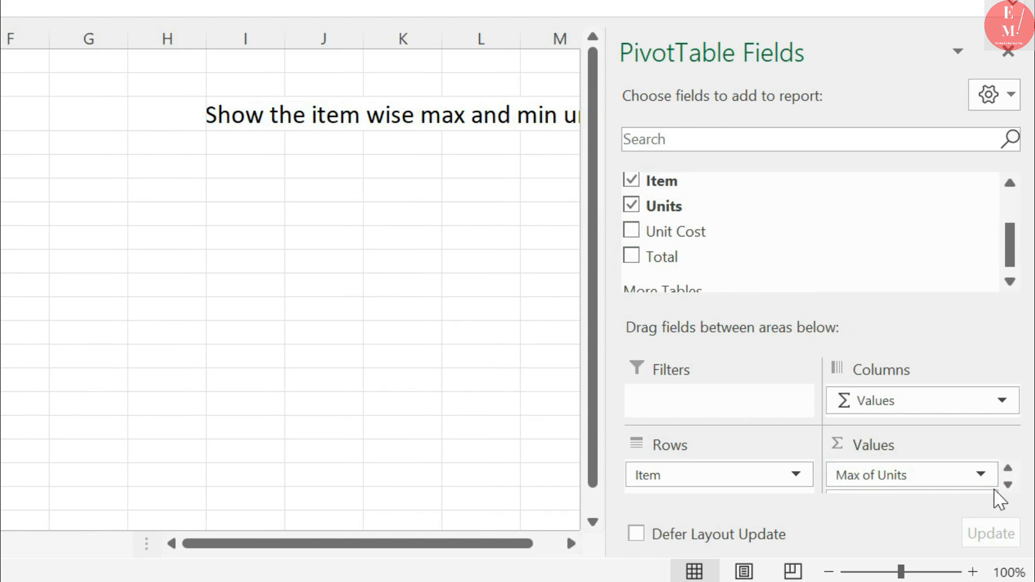
pyautogui.click(1007, 484)
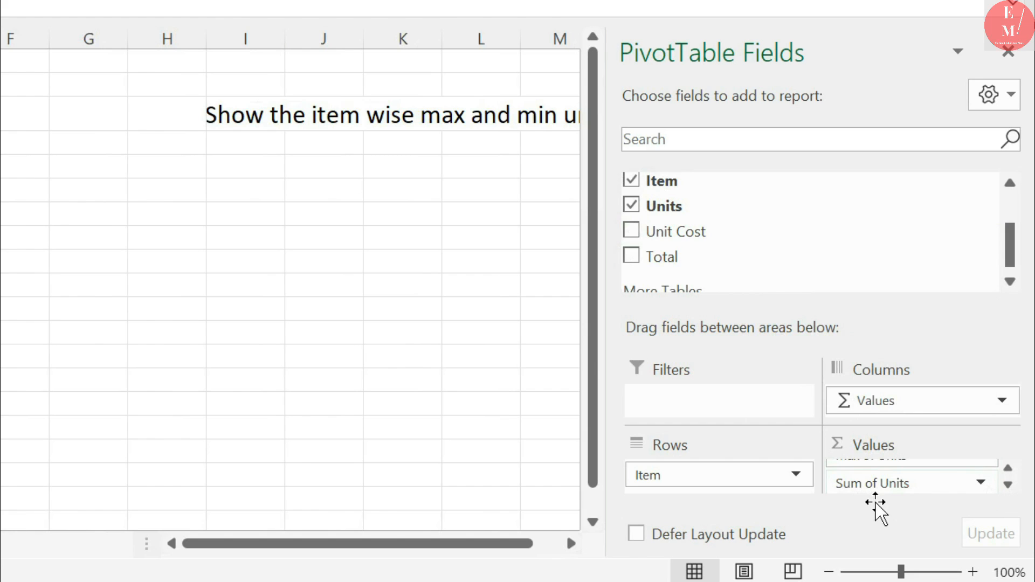
pyautogui.click(979, 483)
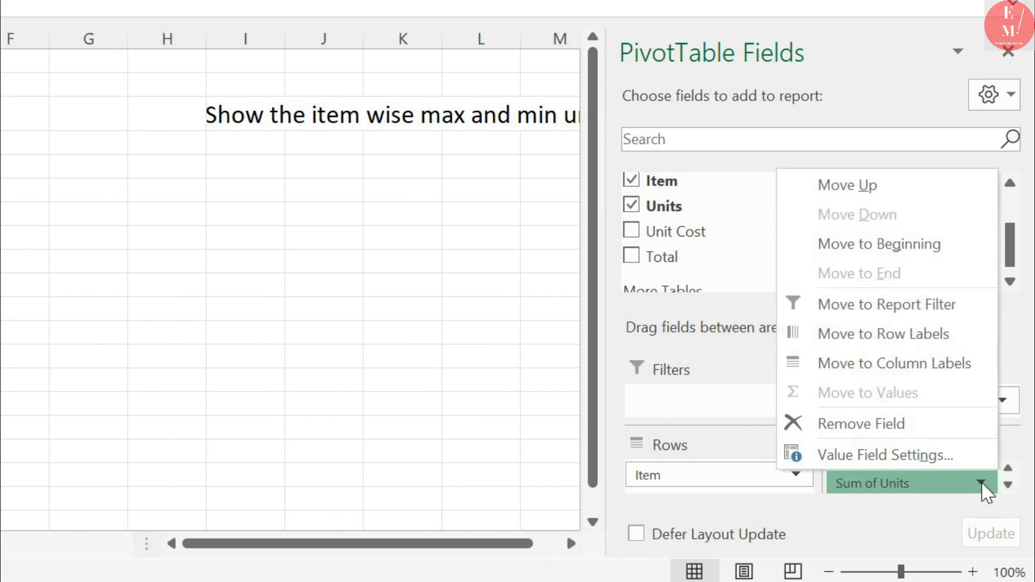
pyautogui.click(880, 460)
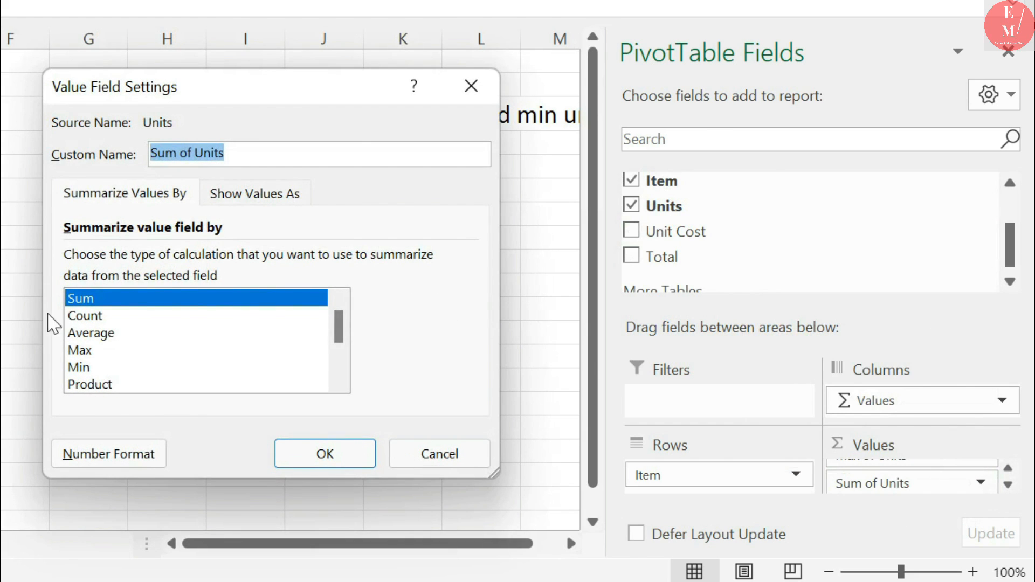
pyautogui.click(77, 368)
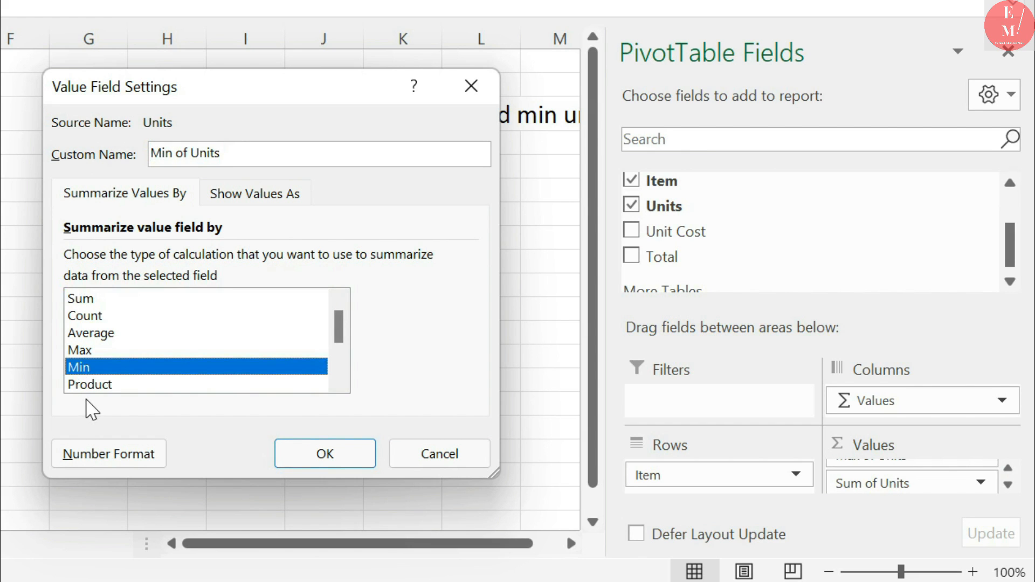
pyautogui.click(324, 453)
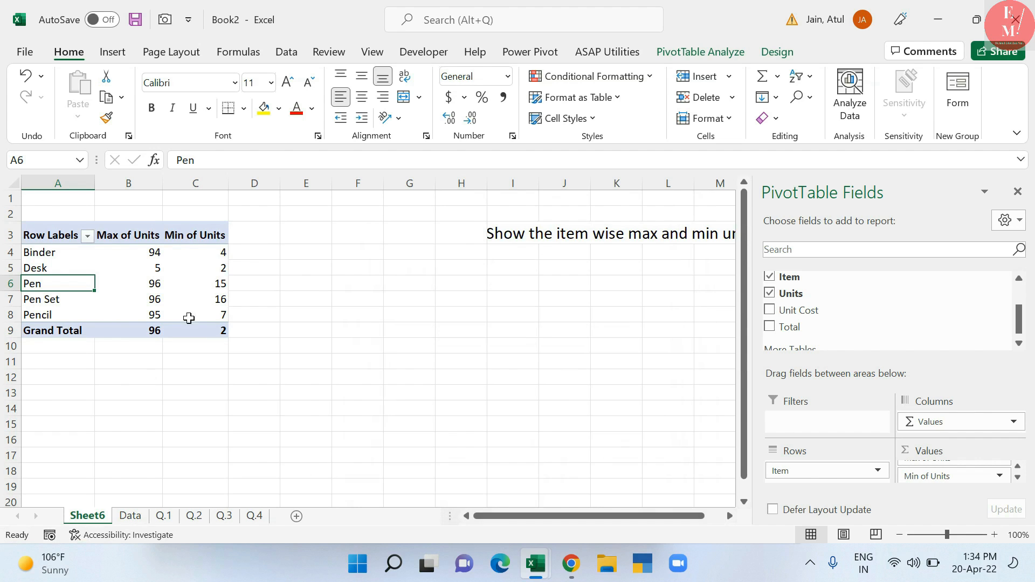
pyautogui.click(559, 238)
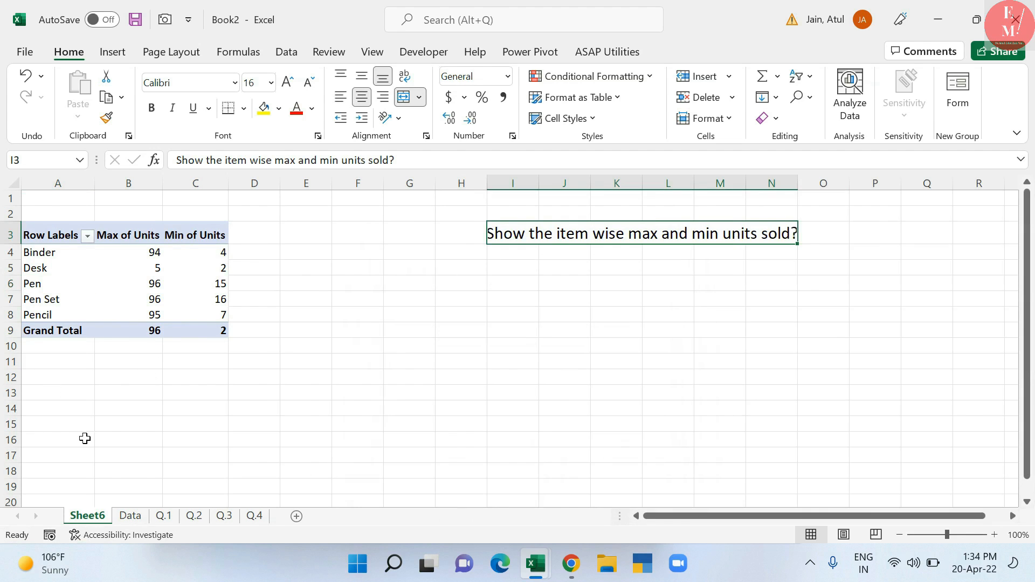
pyautogui.click(161, 300)
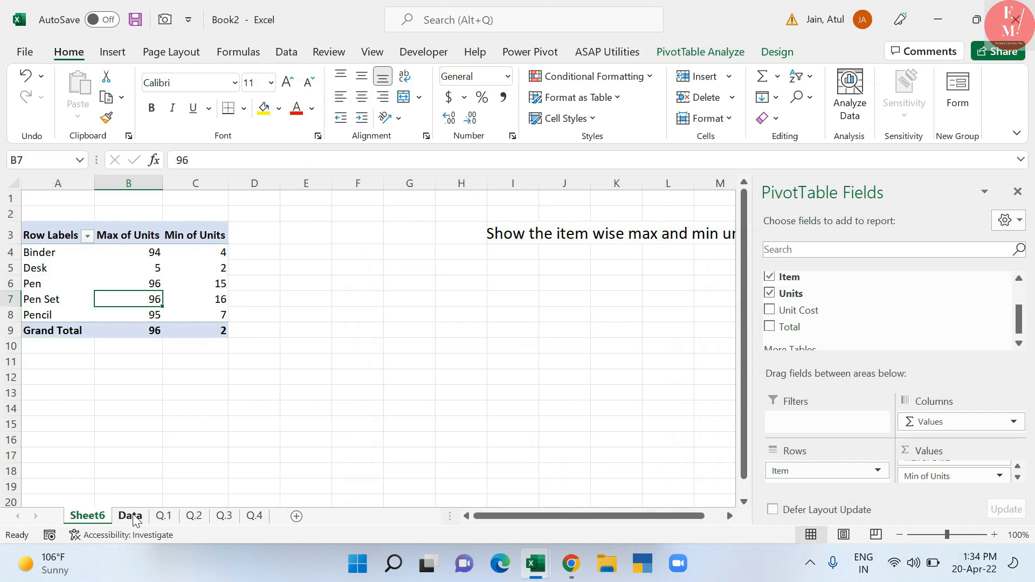
# Read the question on the Q.2 sheet and create a PivotTable from Table1 on that sheet at cell A1
pyautogui.click(195, 518)
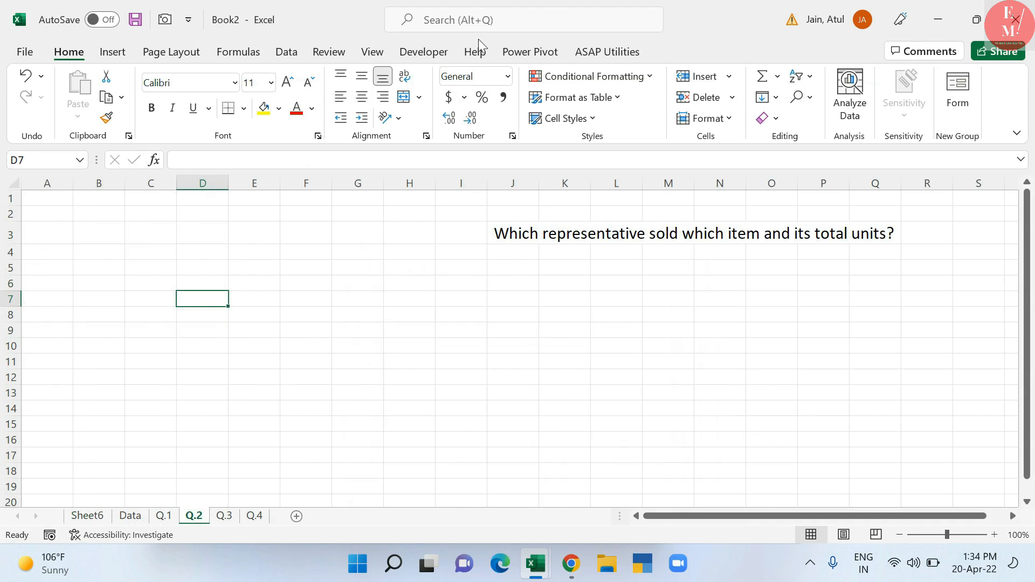
pyautogui.click(556, 232)
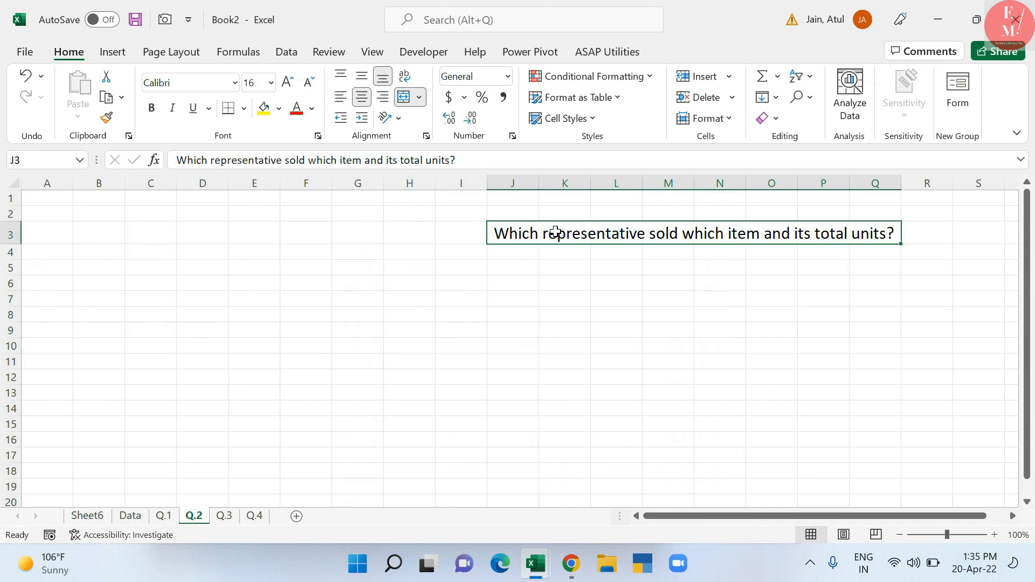
pyautogui.click(130, 516)
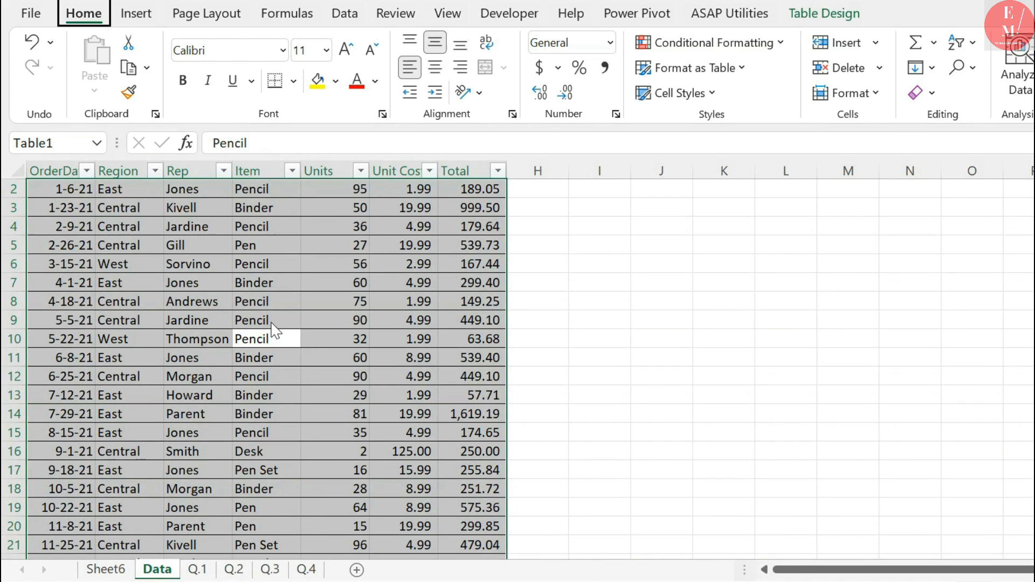
pyautogui.hotkey('alt', 'n')
pyautogui.press('v')
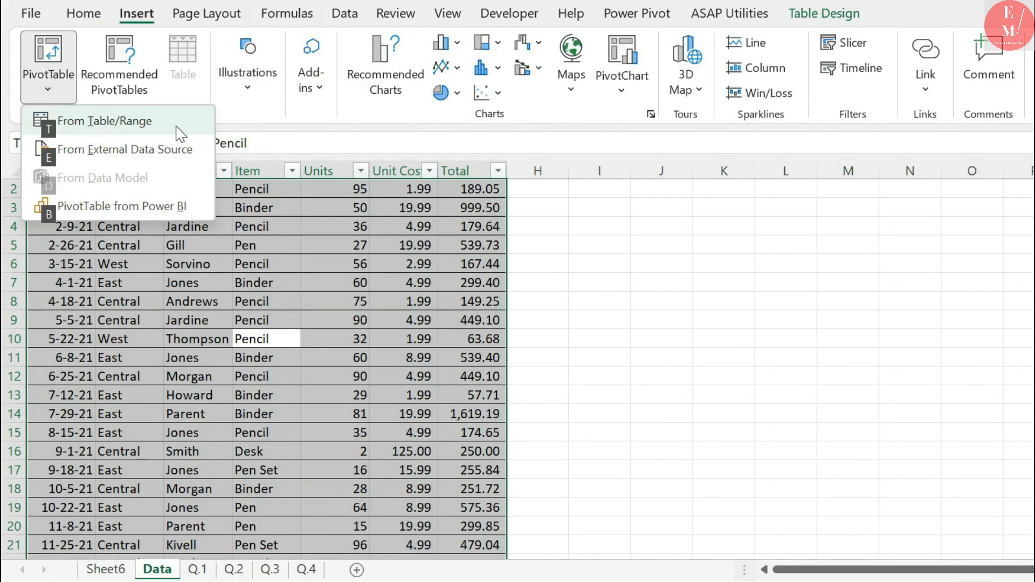
pyautogui.click(141, 129)
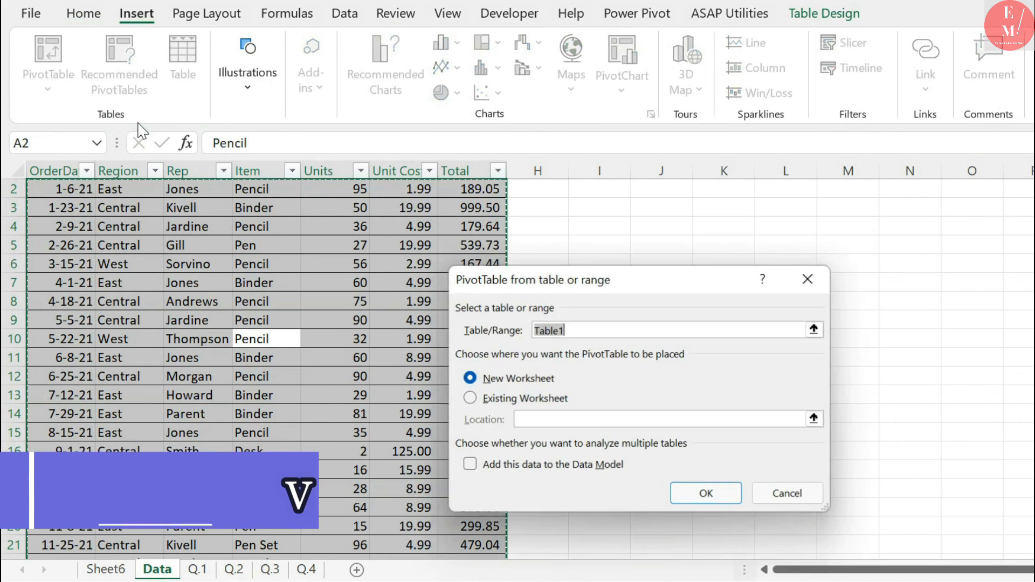
pyautogui.click(526, 400)
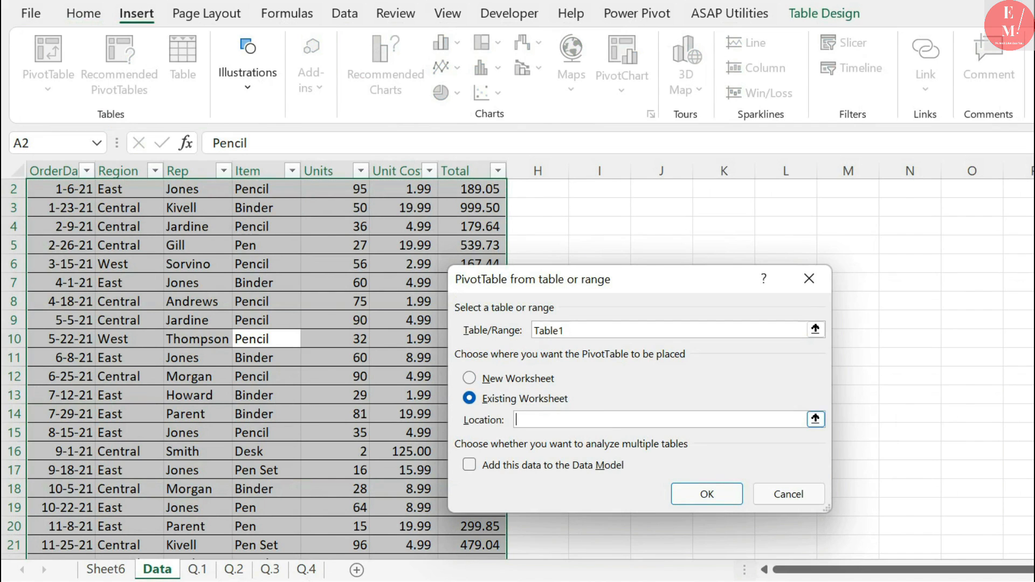
pyautogui.click(233, 569)
pyautogui.click(76, 193)
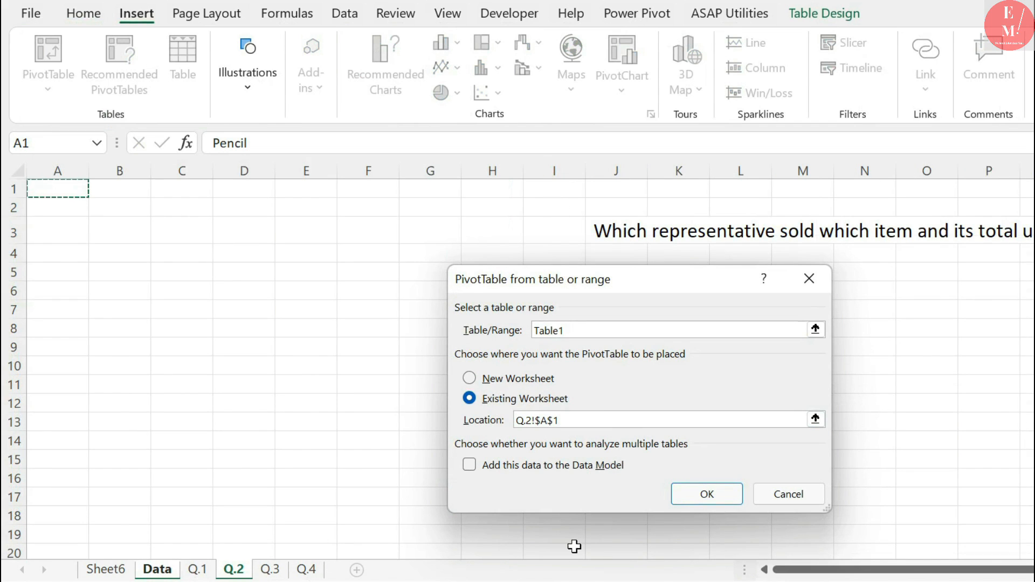
pyautogui.click(692, 504)
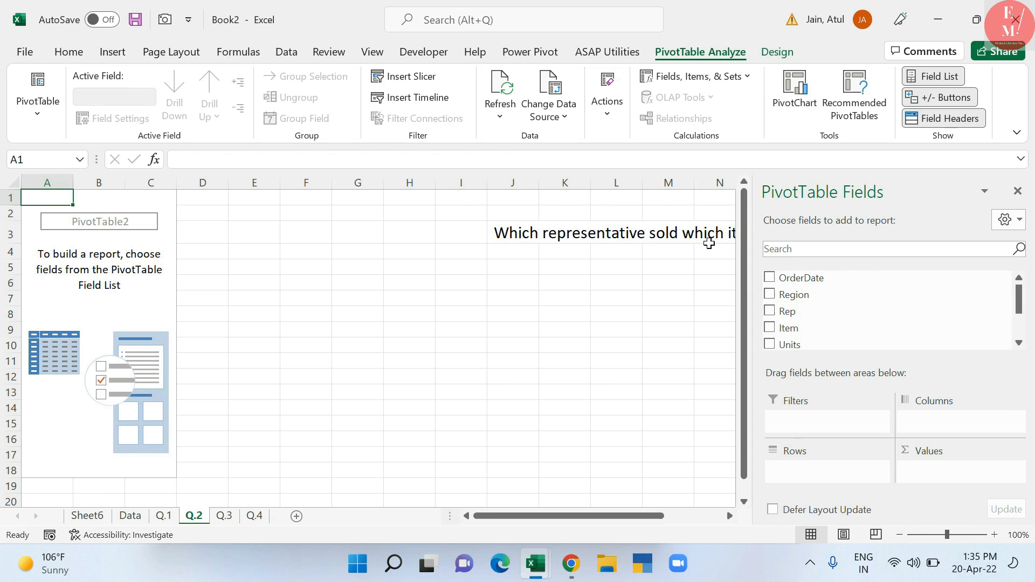
# Add Item and Rep to the rows and Units to the values of the Q.2 PivotTable
pyautogui.click(778, 328)
pyautogui.click(777, 347)
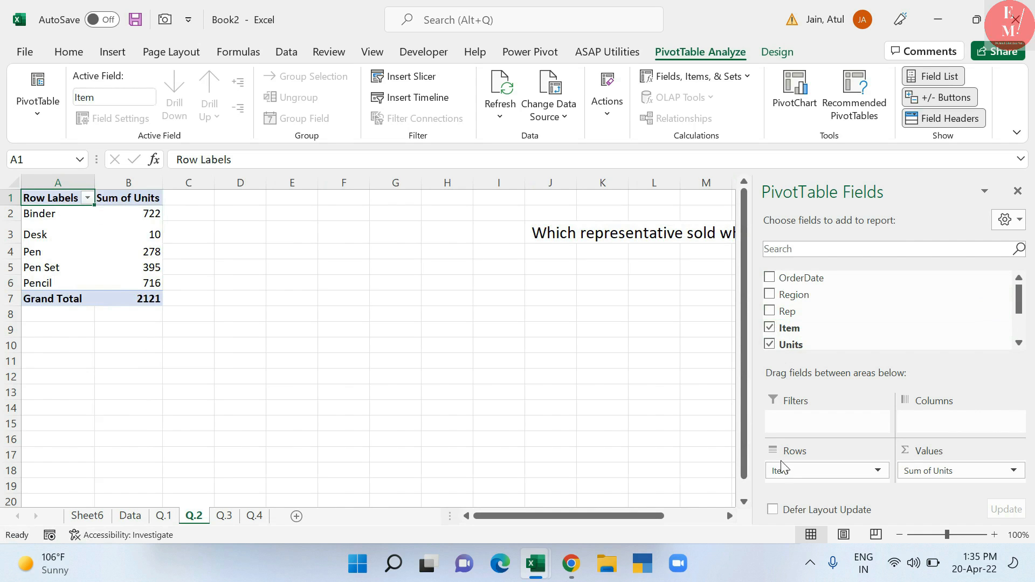
pyautogui.click(772, 312)
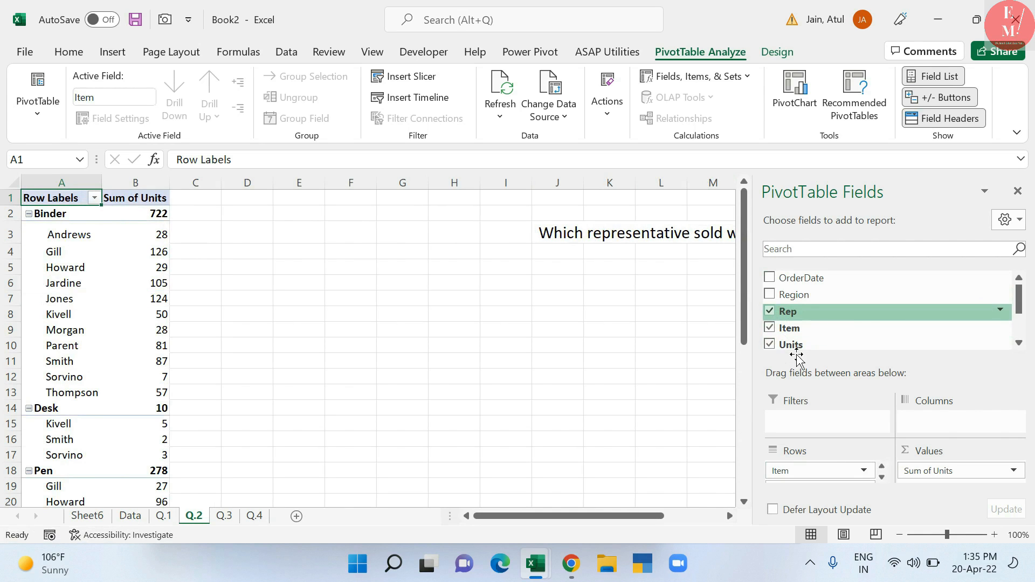
# Examine which representatives and units are listed under the Binder and Desk items in the Q.2 PivotTable
pyautogui.click(881, 478)
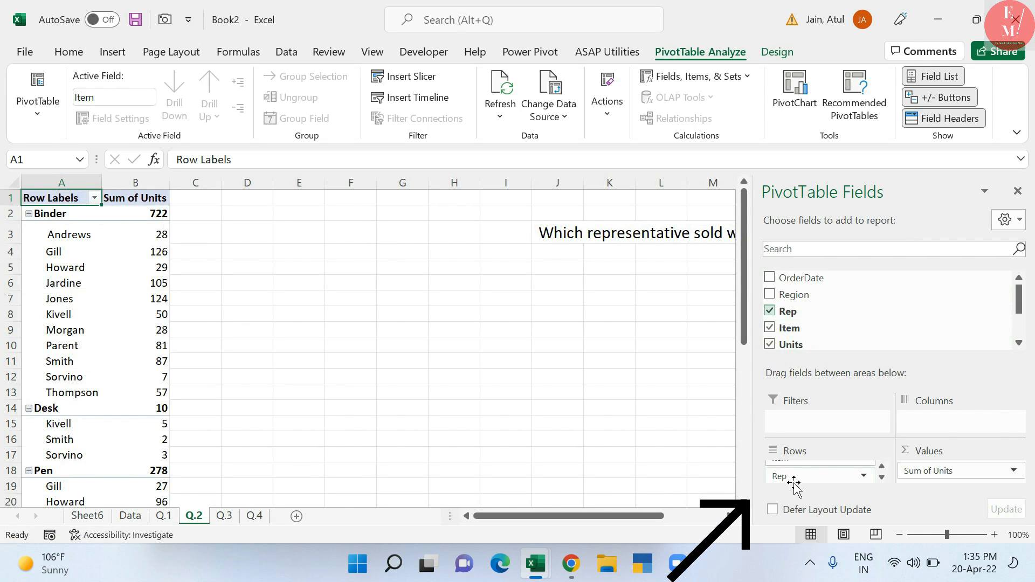
pyautogui.moveTo(80, 240); pyautogui.dragTo(72, 396)
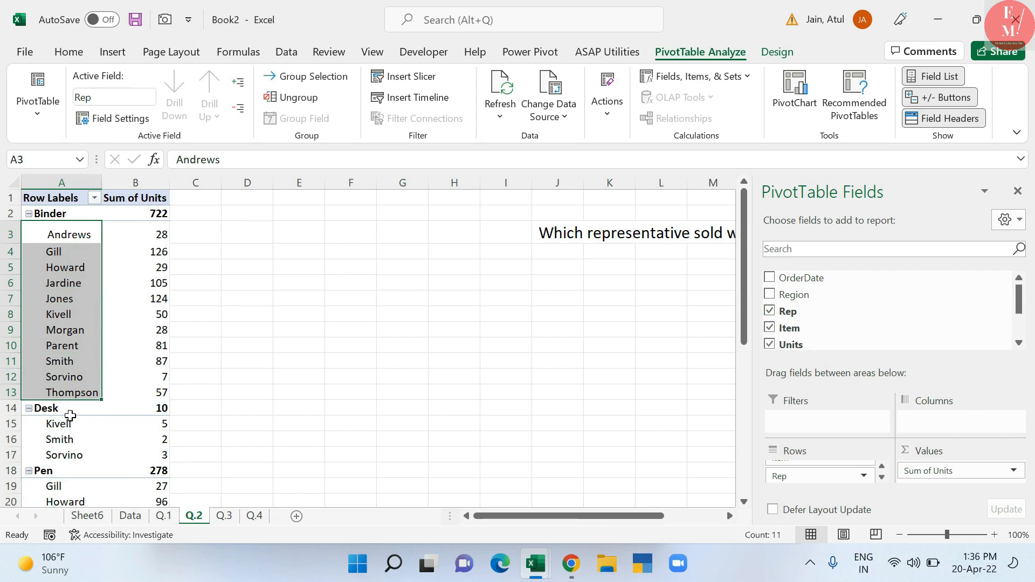
pyautogui.click(56, 213)
pyautogui.moveTo(80, 243); pyautogui.dragTo(81, 395)
pyautogui.moveTo(157, 237); pyautogui.dragTo(162, 394)
pyautogui.scroll(-1, 108, 421)
pyautogui.moveTo(75, 371); pyautogui.dragTo(74, 401)
pyautogui.scroll(1, 70, 426)
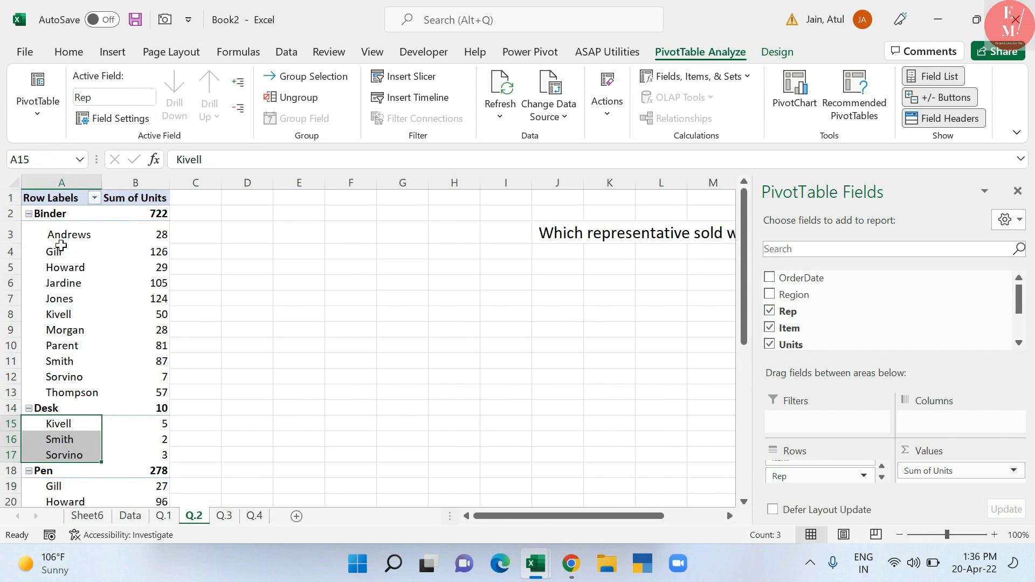
# Move Rep above Item in the PivotTable rows and check the items listed under the first two representatives
pyautogui.moveTo(814, 483)
pyautogui.mouseDown()
pyautogui.moveTo(820, 492)
pyautogui.moveTo(831, 477)
pyautogui.moveTo(816, 474)
pyautogui.mouseUp()
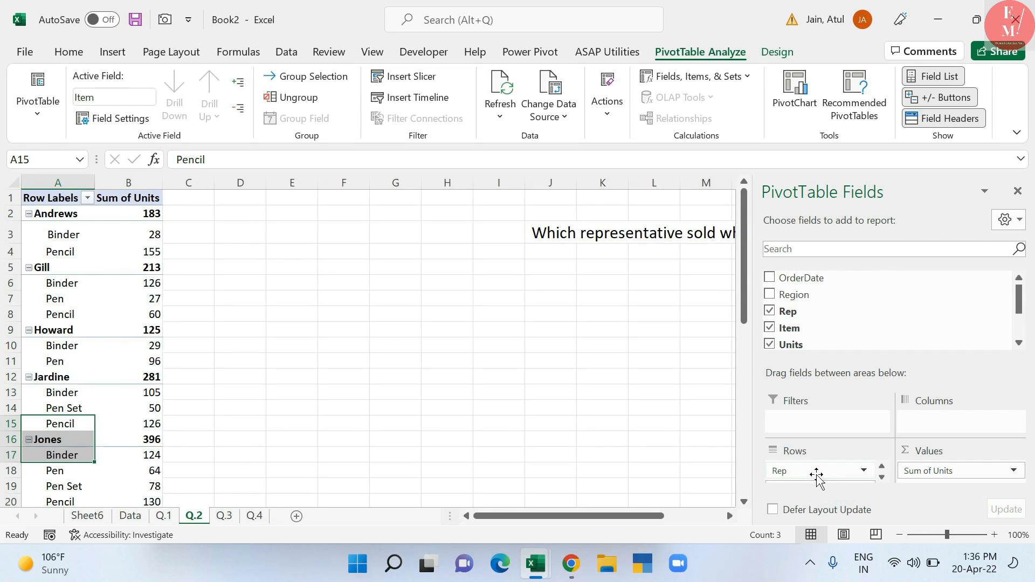
pyautogui.click(58, 222)
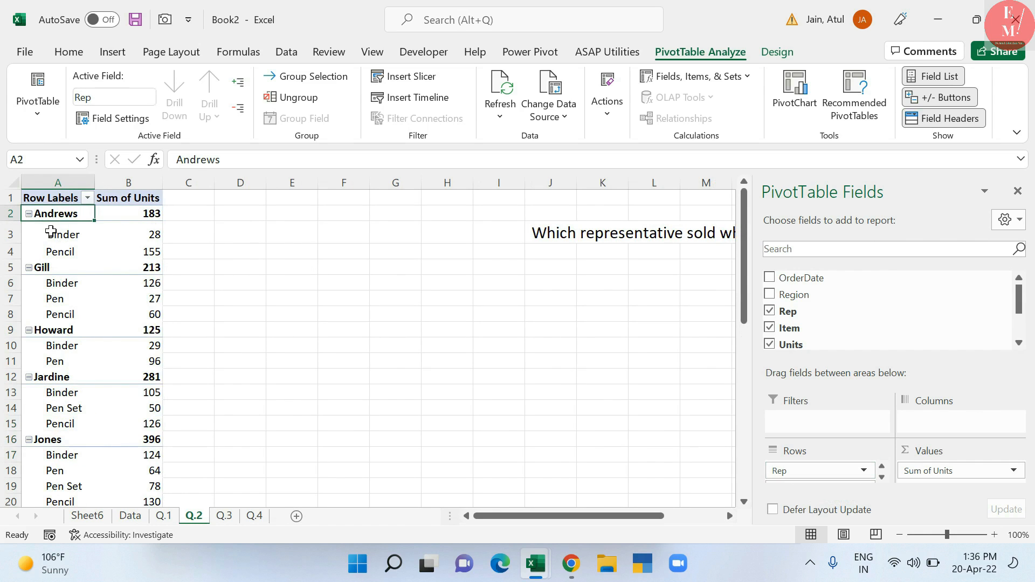
pyautogui.click(69, 240)
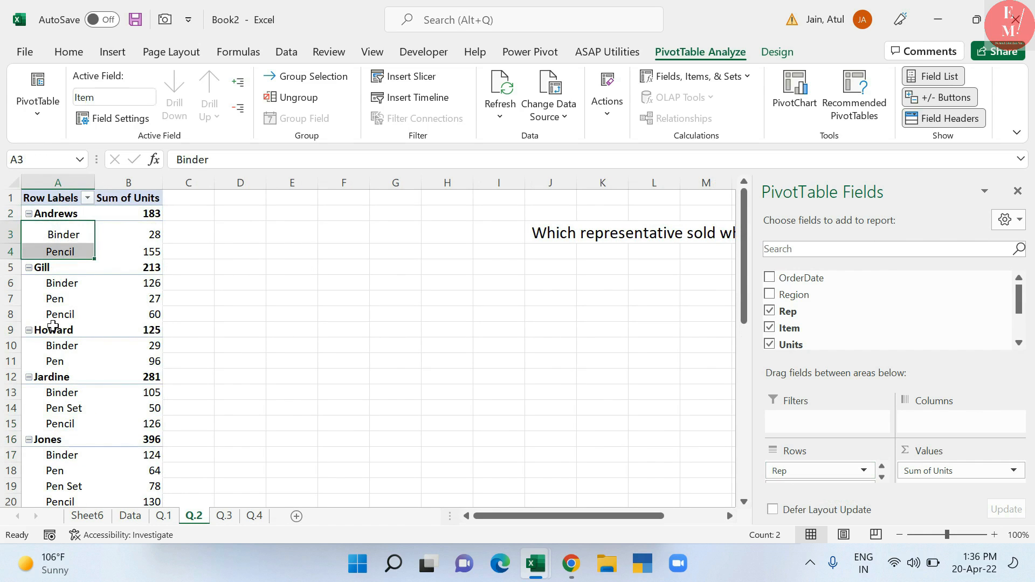
pyautogui.click(66, 270)
pyautogui.click(67, 300)
pyautogui.click(68, 313)
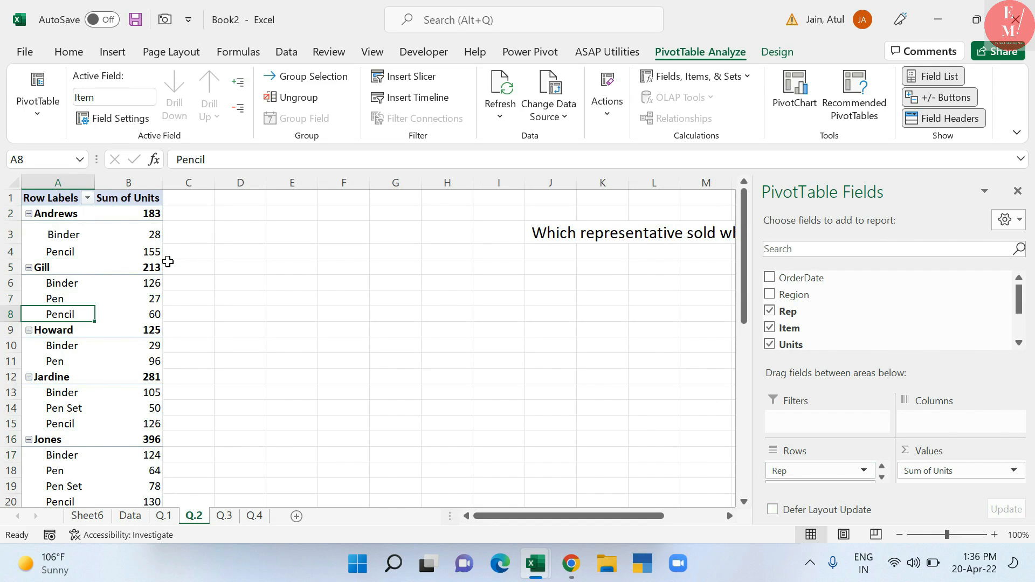
pyautogui.click(68, 300)
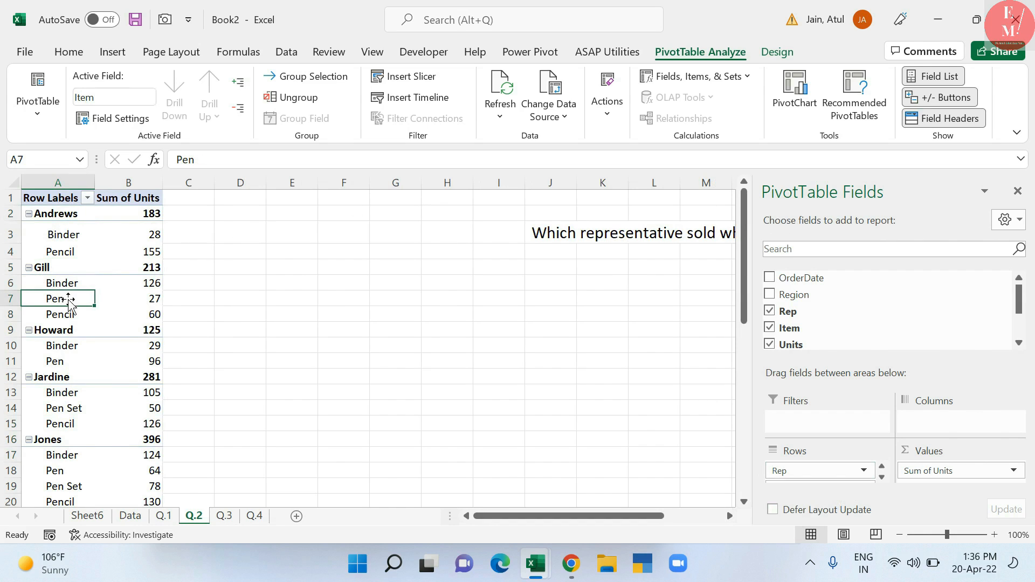
# Read the question on the Q.3 sheet and examine the OrderDate values on the Data sheet
pyautogui.click(225, 516)
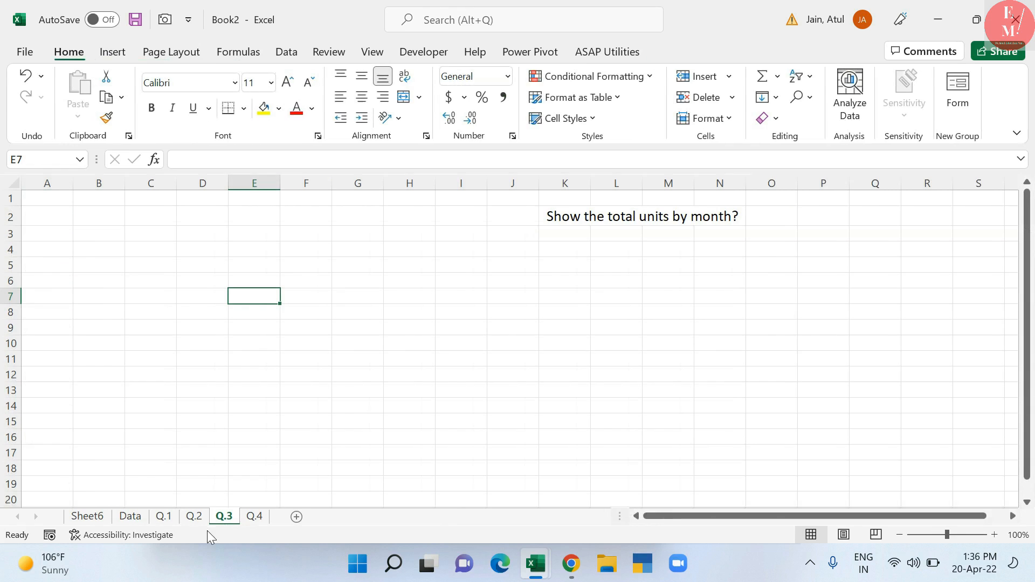
pyautogui.click(585, 226)
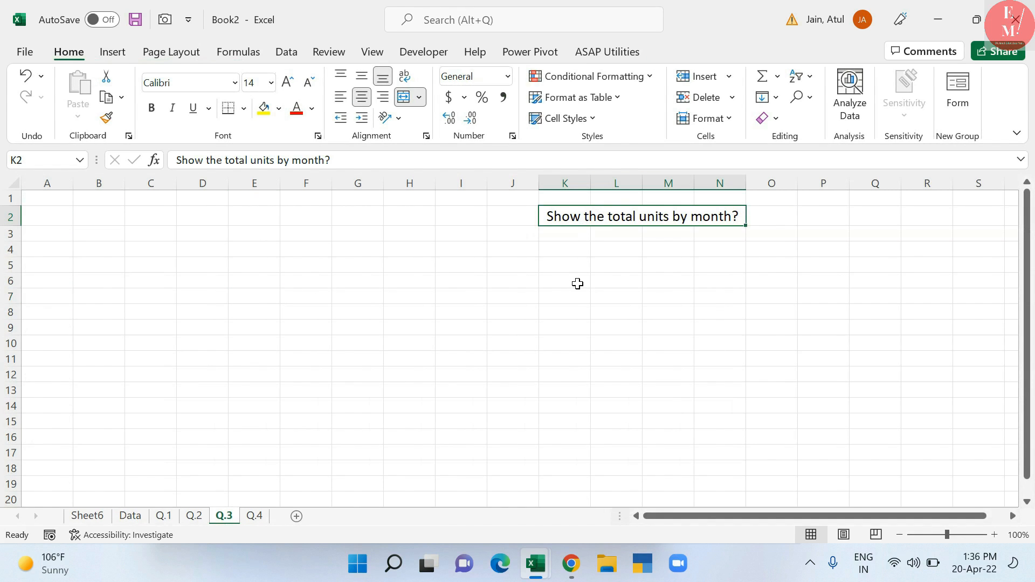
pyautogui.click(129, 516)
pyautogui.moveTo(61, 261); pyautogui.dragTo(61, 306)
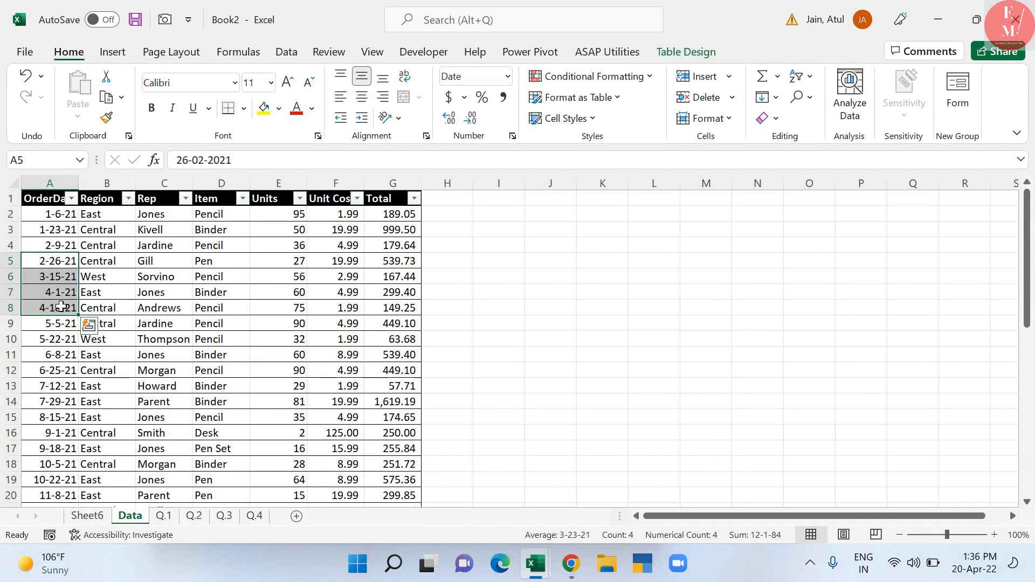
pyautogui.click(66, 231)
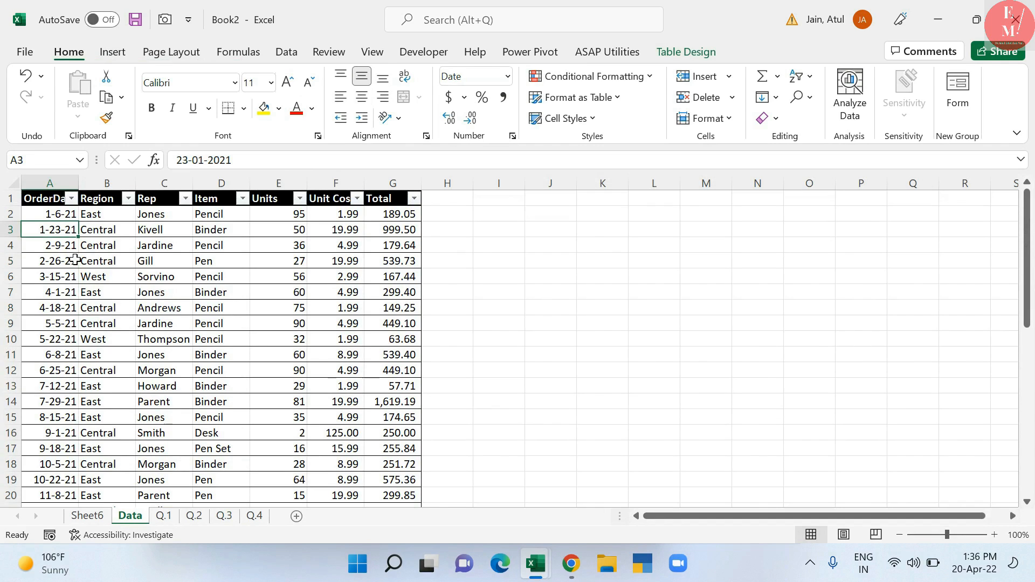
# Select all rows of Table1 on the Data sheet and create a PivotTable from them on the Q.3 sheet at cell A1
pyautogui.click(57, 203)
pyautogui.hotkey('ctrl', 'shift', 'Right')
pyautogui.press('Down')
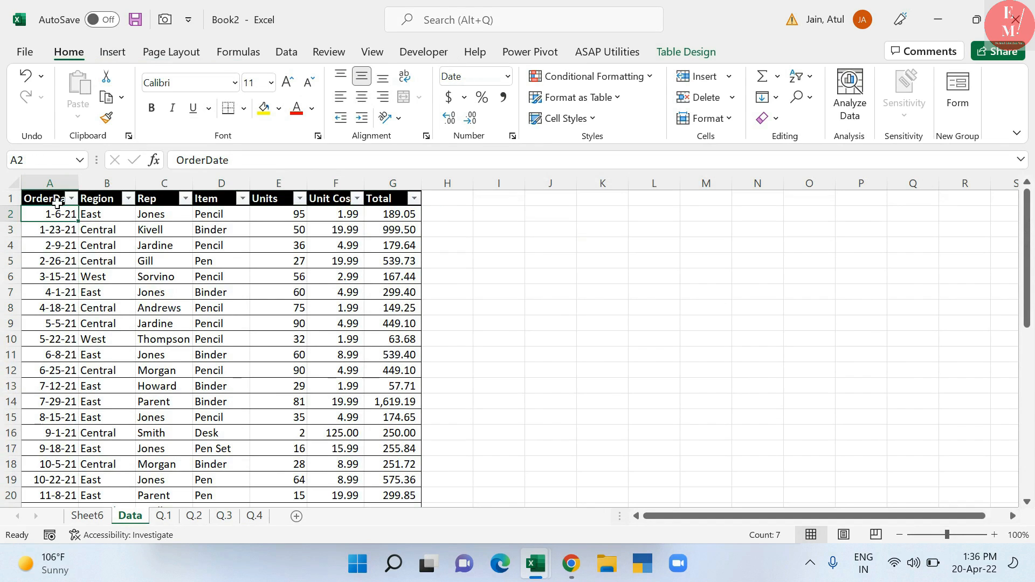
pyautogui.hotkey('ctrl', 'shift', 'Right')
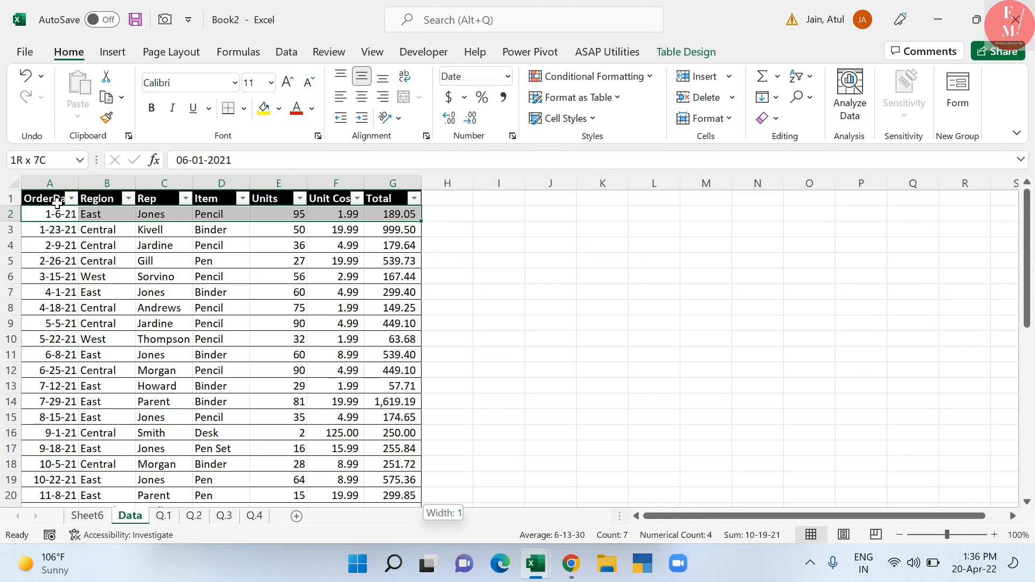
pyautogui.hotkey('ctrl', 'shift', 'Down')
pyautogui.hotkey('ctrl', 'q')
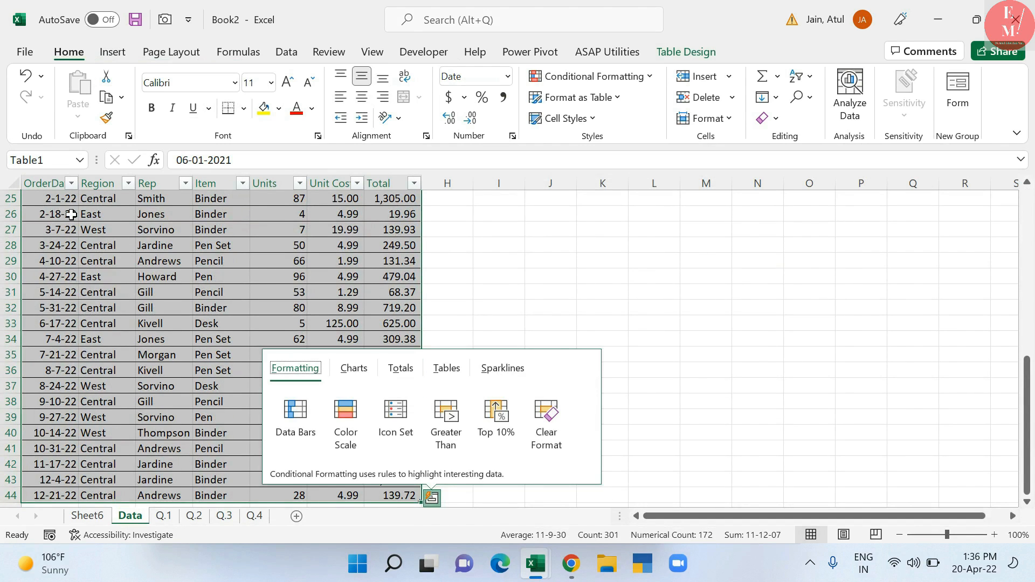
pyautogui.press('Escape')
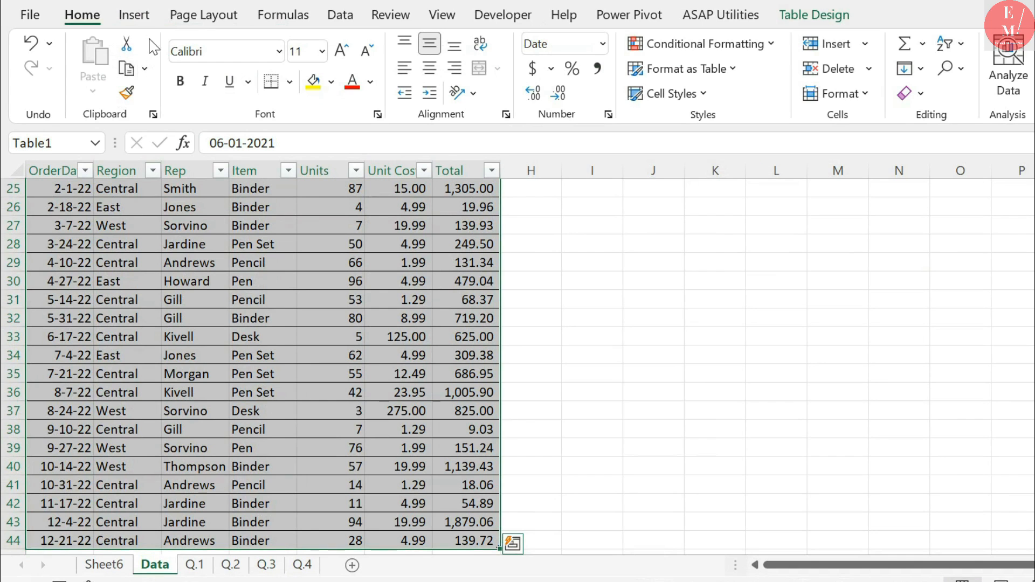
pyautogui.click(134, 15)
pyautogui.click(47, 62)
pyautogui.click(87, 123)
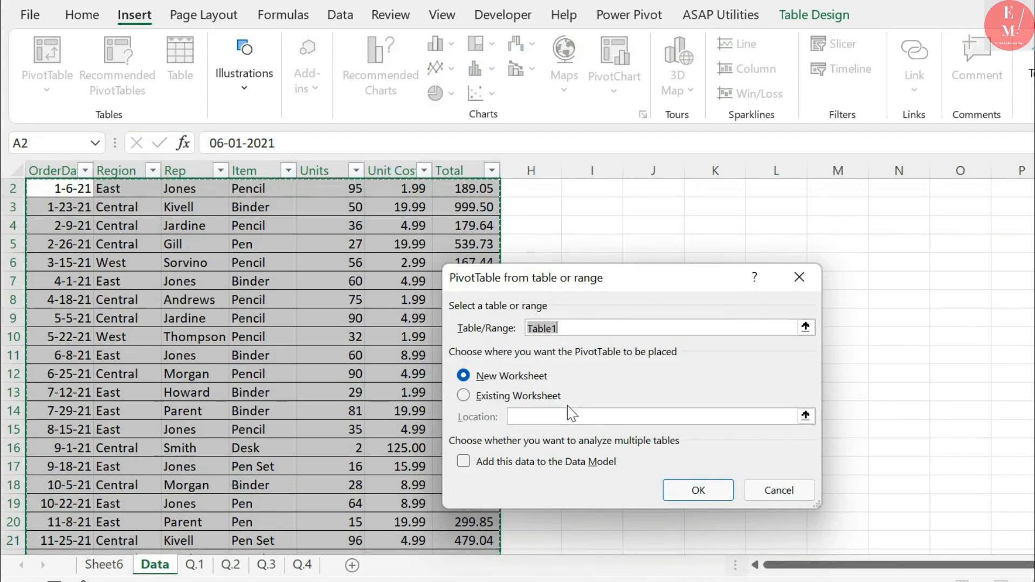
pyautogui.click(542, 399)
pyautogui.click(267, 564)
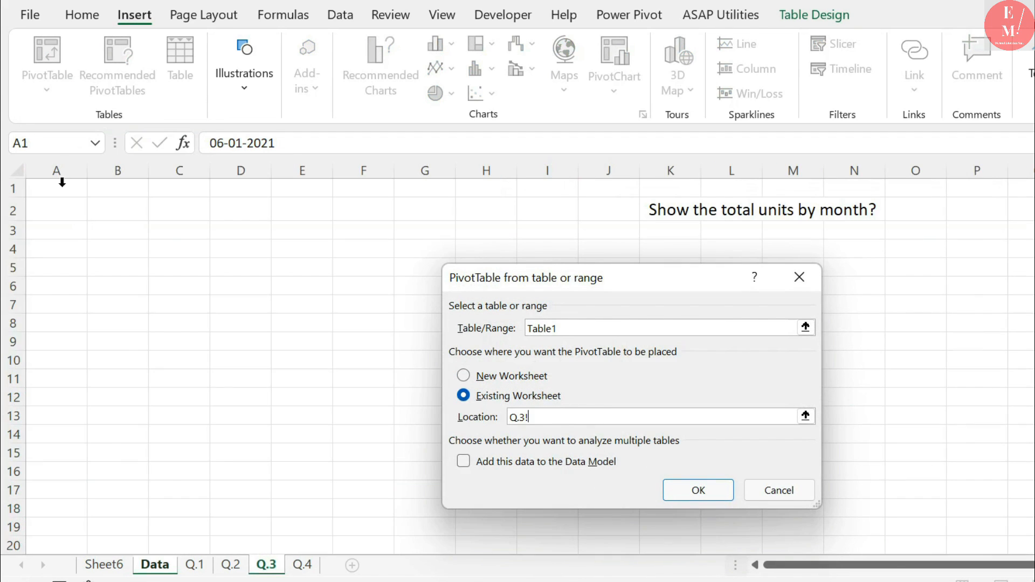
pyautogui.click(60, 192)
pyautogui.click(695, 491)
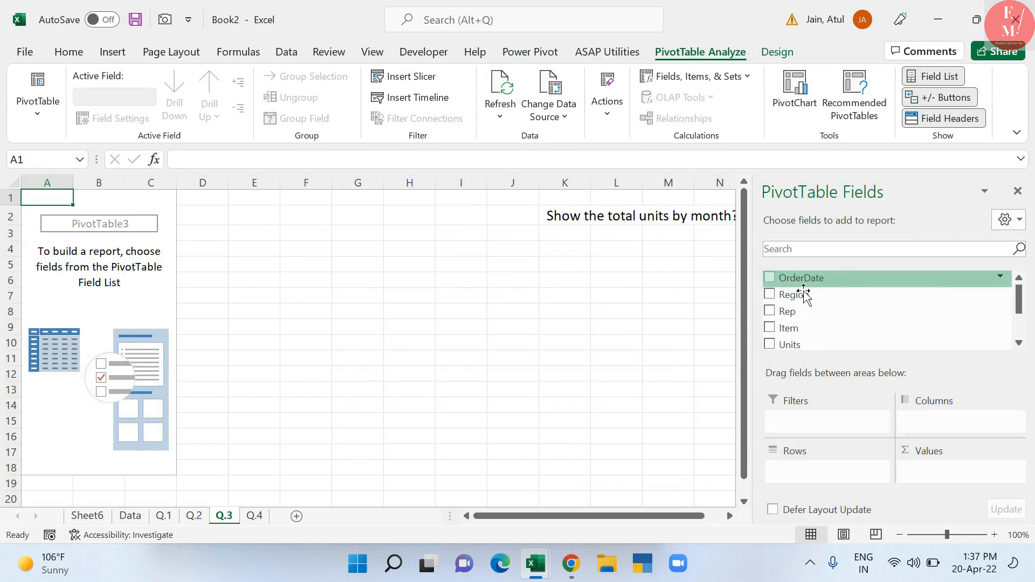
# Add OrderDate to the rows of the Q.3 PivotTable and remove the Years field from the report
pyautogui.click(769, 278)
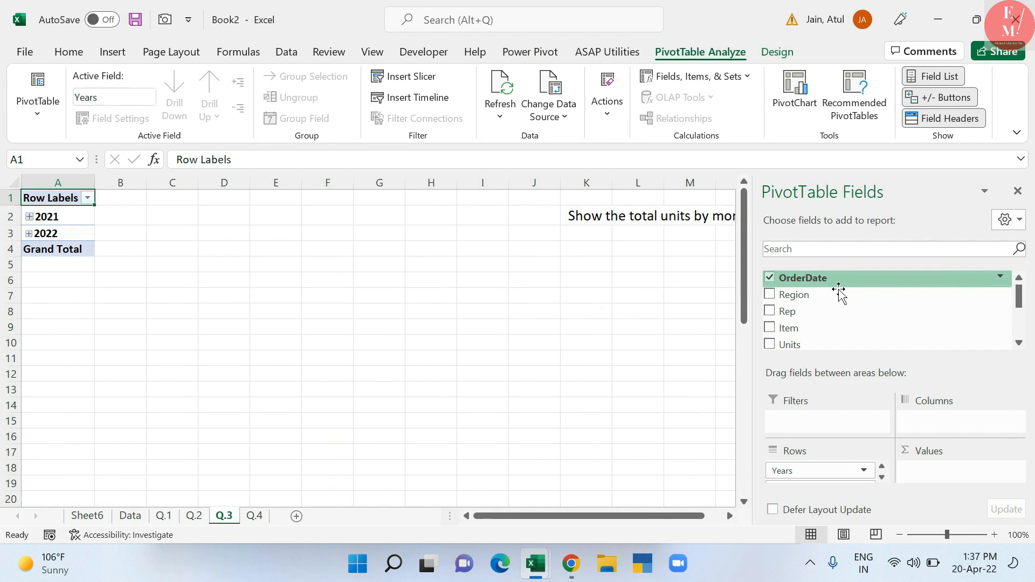
pyautogui.scroll(-2, 839, 291)
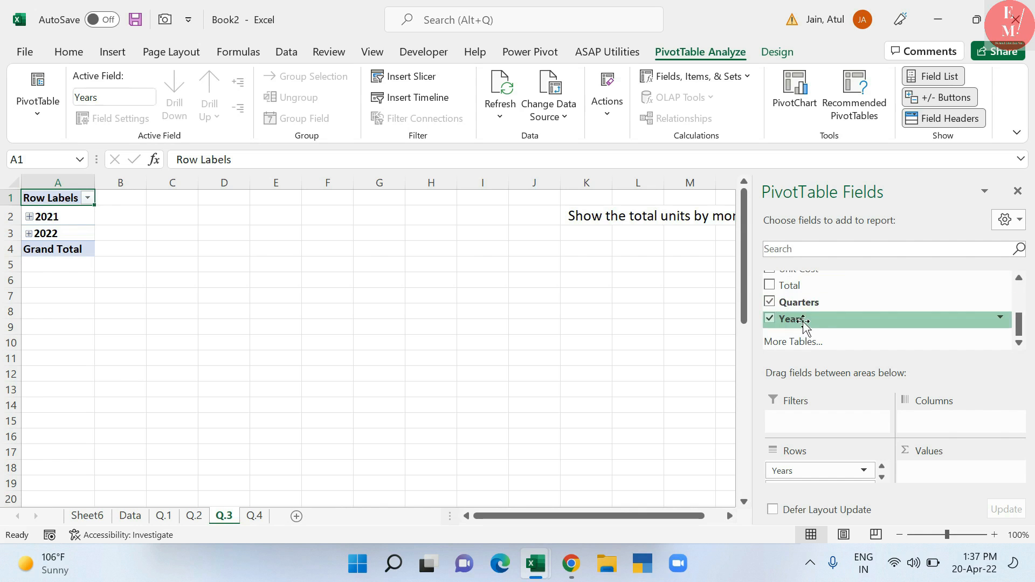
pyautogui.scroll(2, 802, 337)
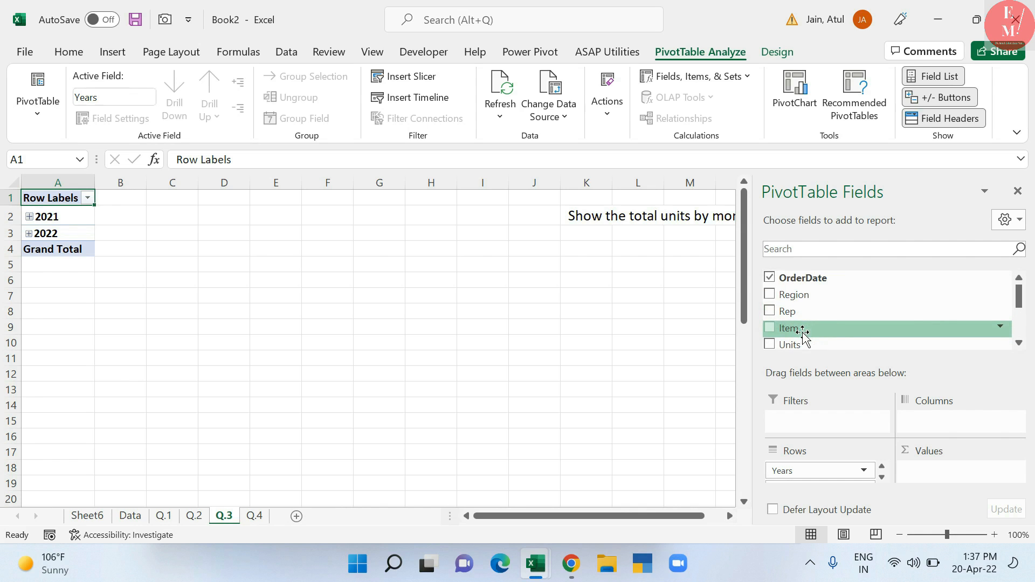
pyautogui.scroll(-2, 802, 335)
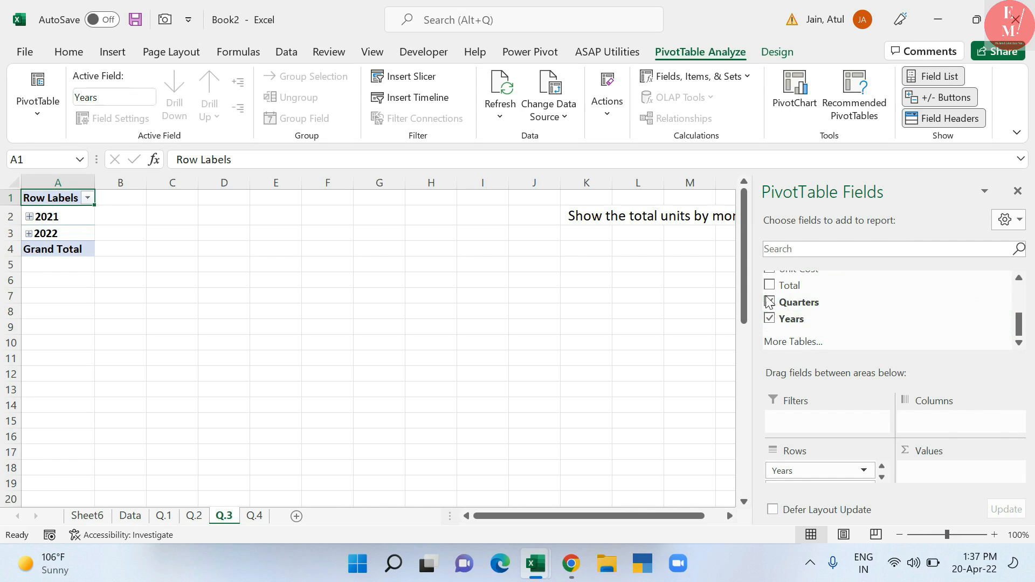
pyautogui.click(771, 320)
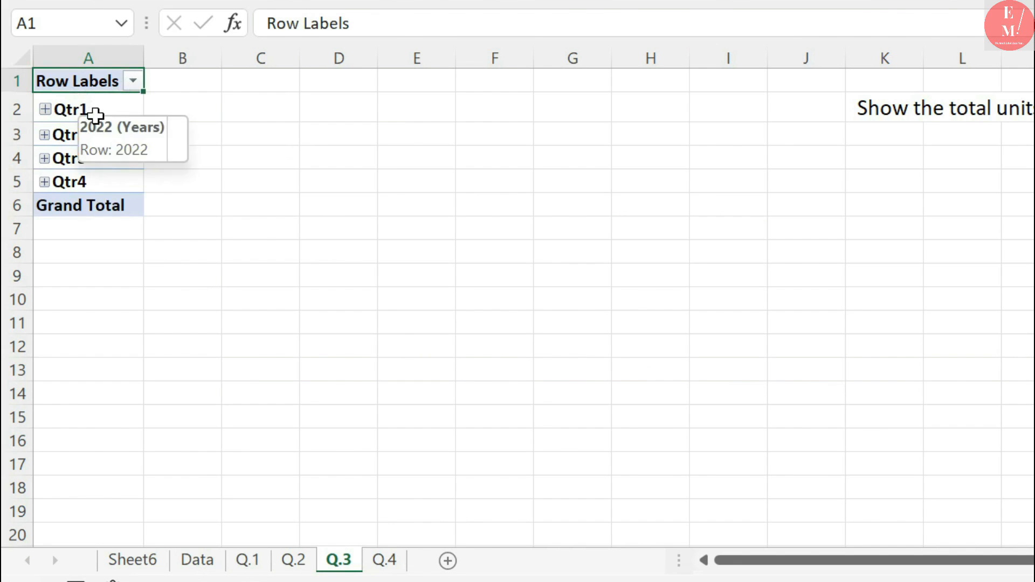
# Group the order dates in the Q.3 PivotTable by Months only, leaving out Quarters and Years
pyautogui.rightClick(86, 110)
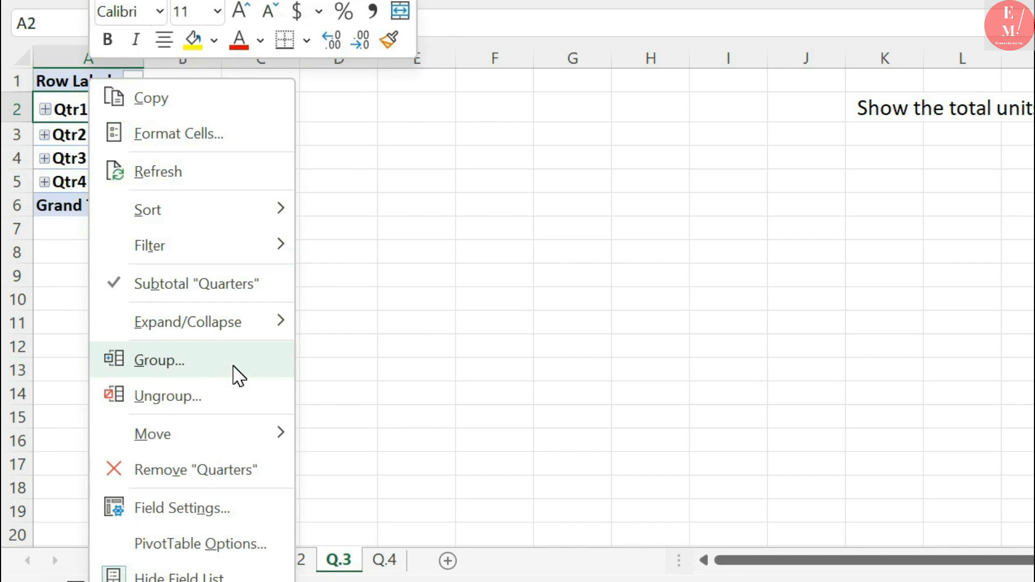
pyautogui.click(233, 366)
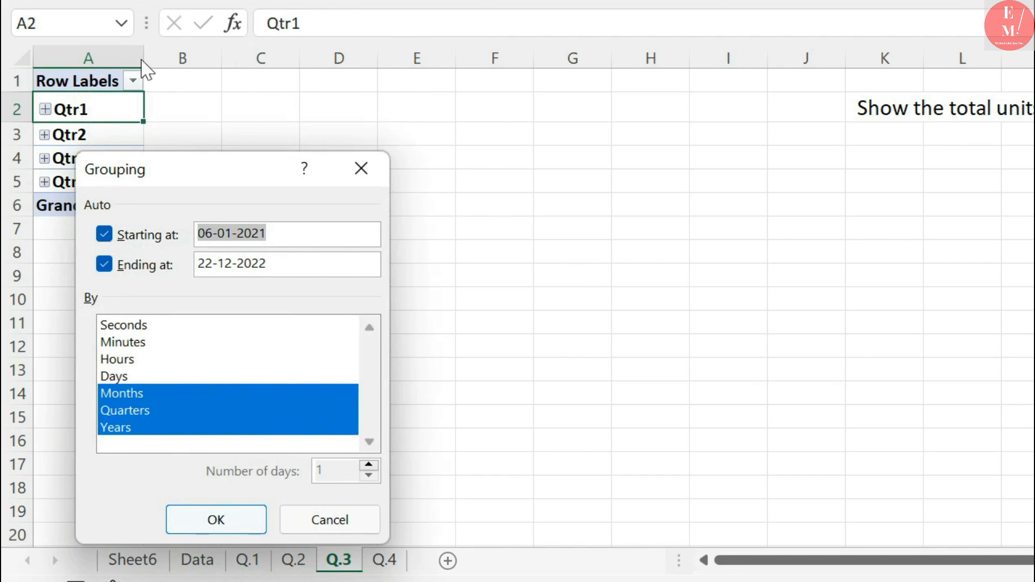
pyautogui.moveTo(108, 171); pyautogui.dragTo(459, 85)
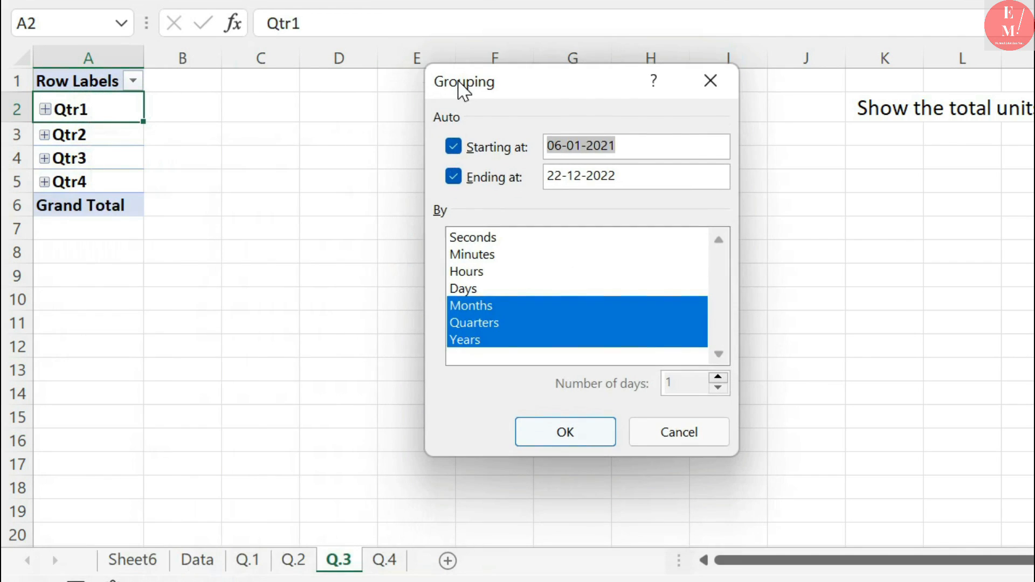
pyautogui.click(474, 324)
pyautogui.click(474, 341)
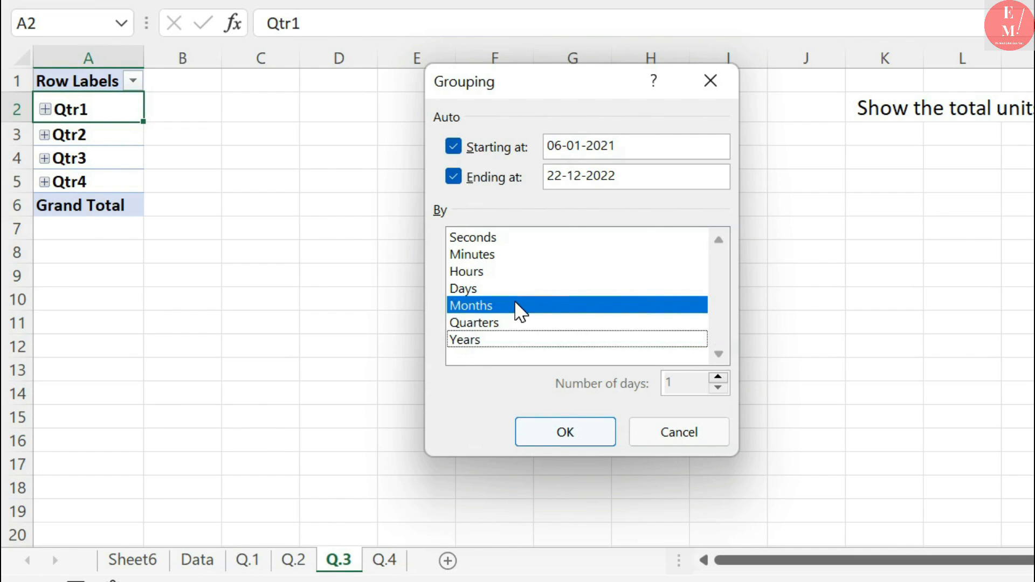
pyautogui.click(566, 433)
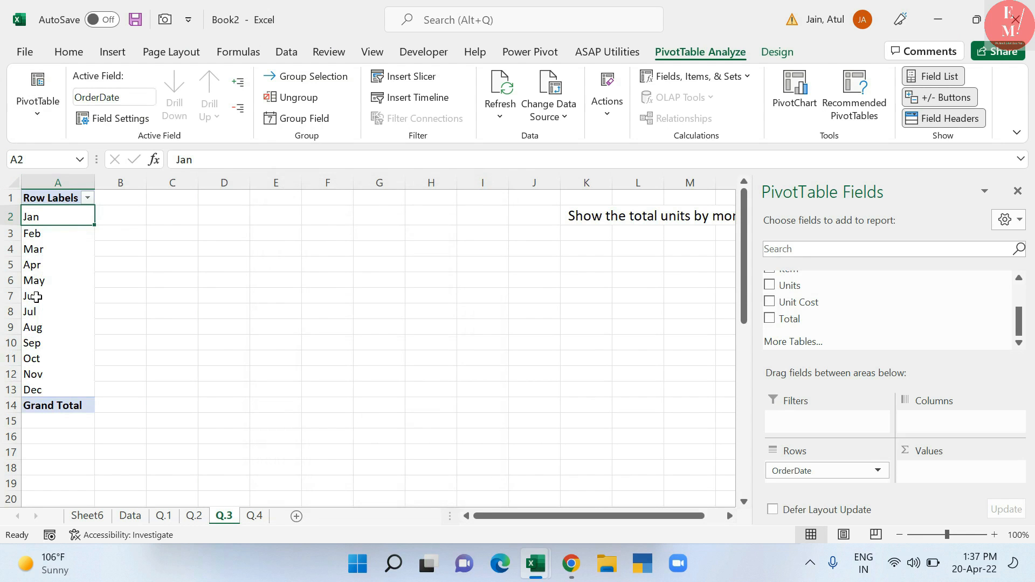
# Review the grouping settings of the month labels in the Q.3 PivotTable and close them without changes
pyautogui.rightClick(64, 226)
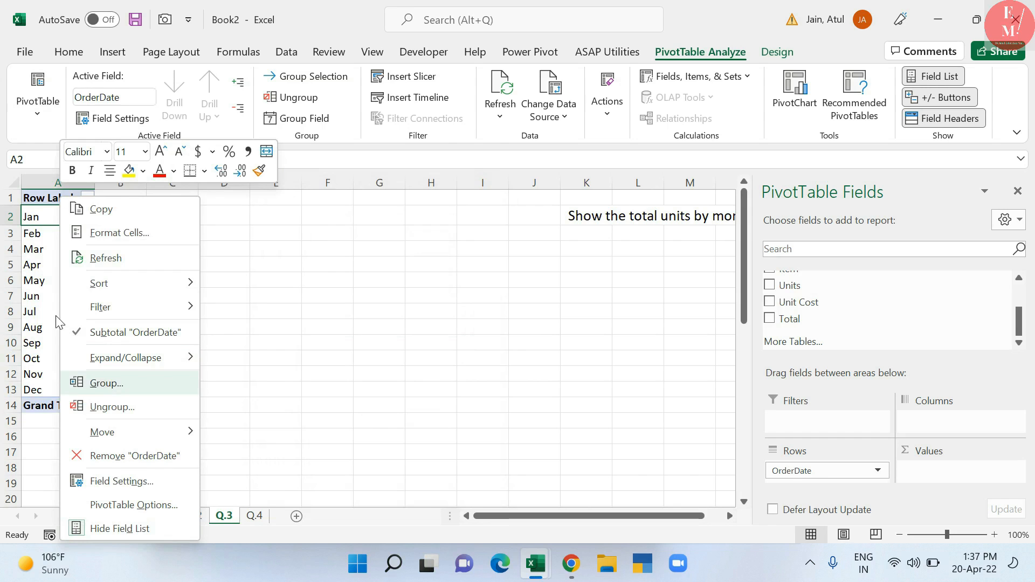
pyautogui.click(25, 215)
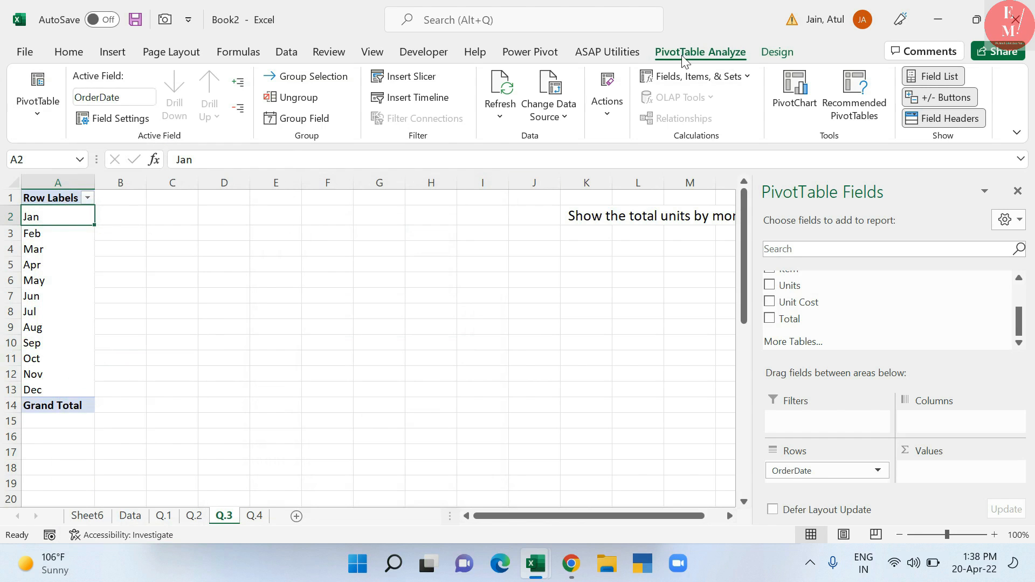
pyautogui.click(337, 85)
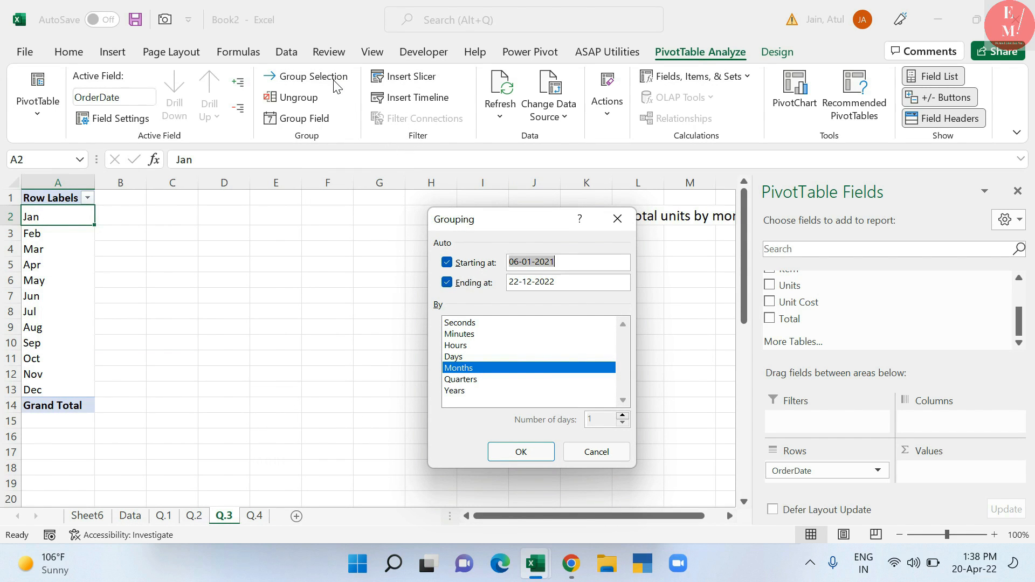
pyautogui.click(597, 451)
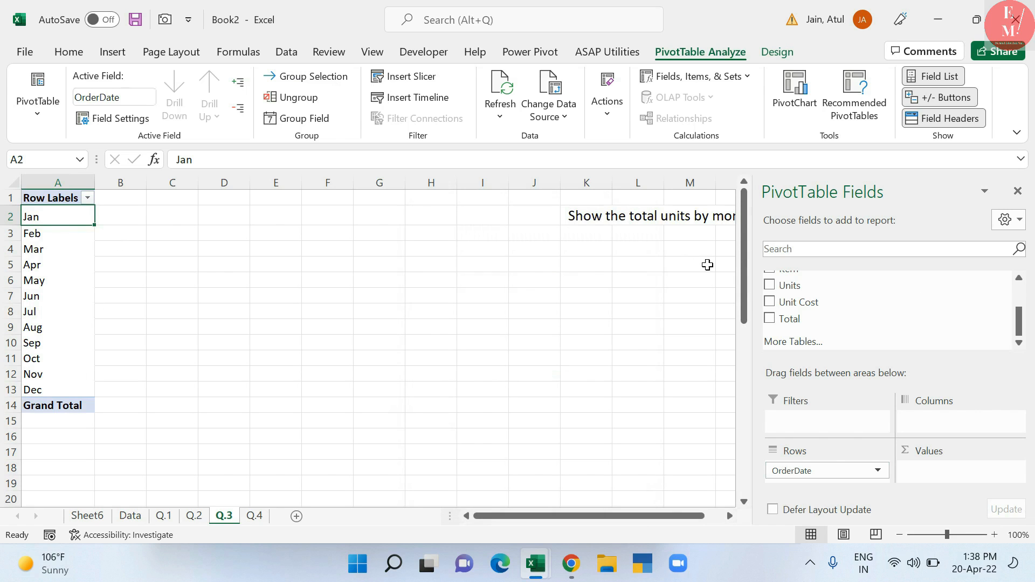
# Add Units to the values of the Q.3 PivotTable and check the totals from Jan to Dec
pyautogui.moveTo(789, 286); pyautogui.dragTo(788, 305)
pyautogui.click(769, 285)
pyautogui.moveTo(156, 221); pyautogui.dragTo(57, 391)
pyautogui.click(57, 391)
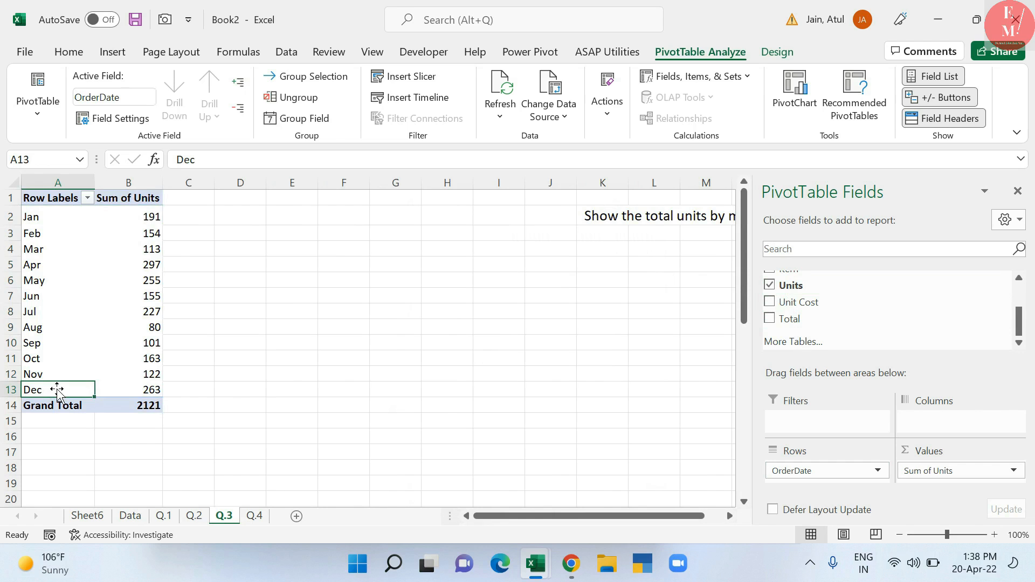
# Correct the typo "oue" to "our" in the question on the Q.4 sheet
pyautogui.click(254, 515)
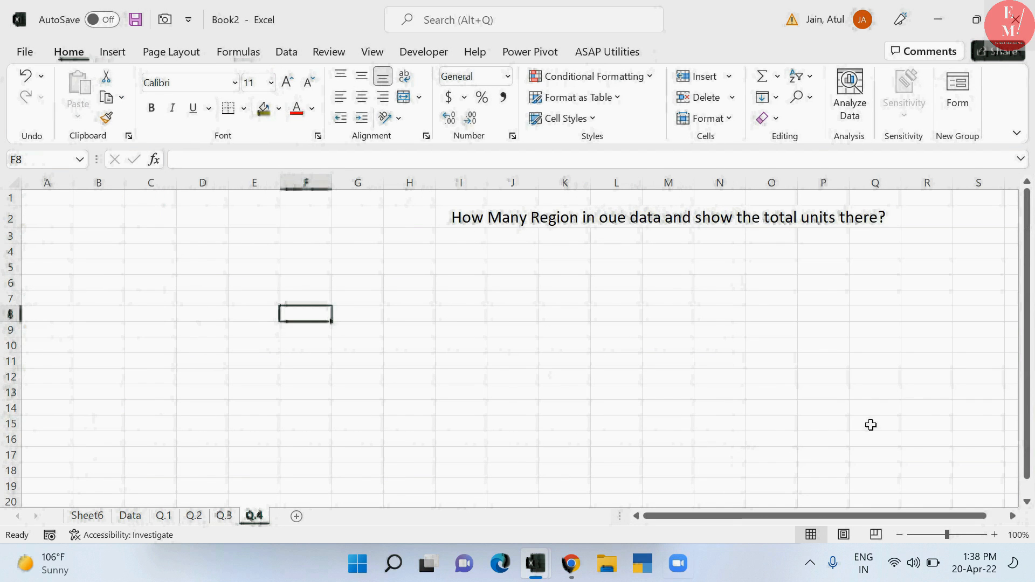
pyautogui.click(504, 224)
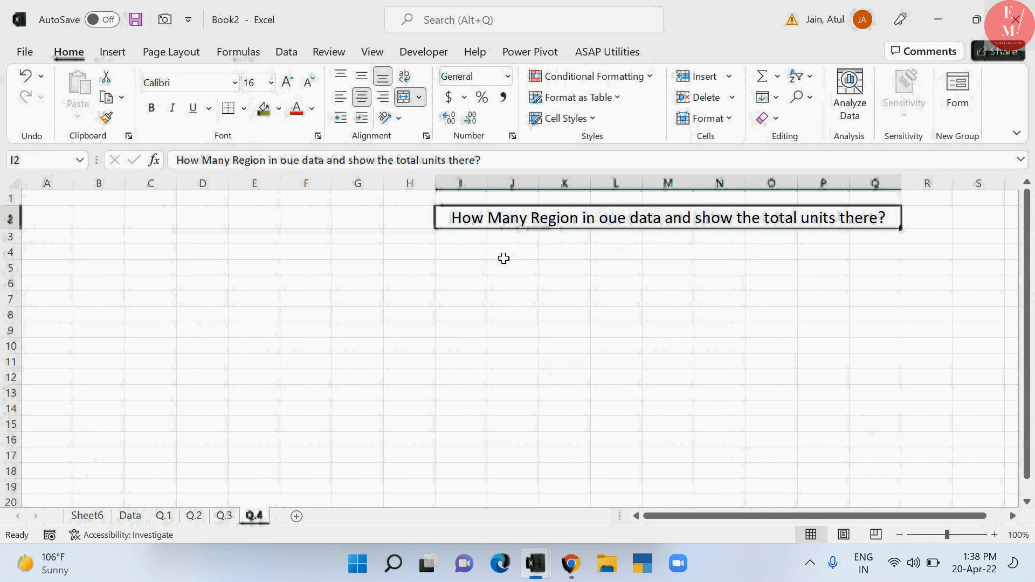
pyautogui.click(323, 160)
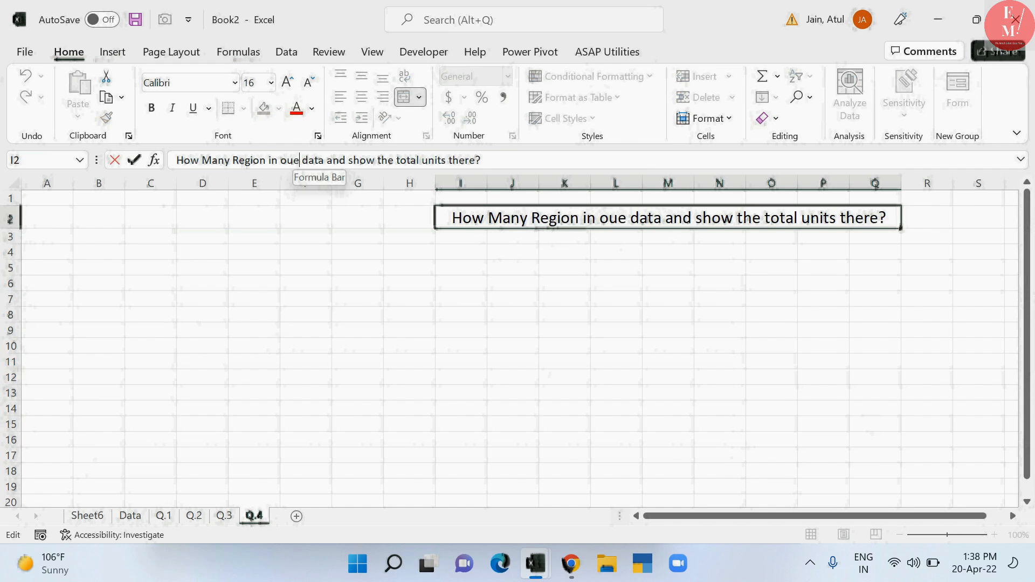
pyautogui.press('BackSpace')
pyautogui.write('r')
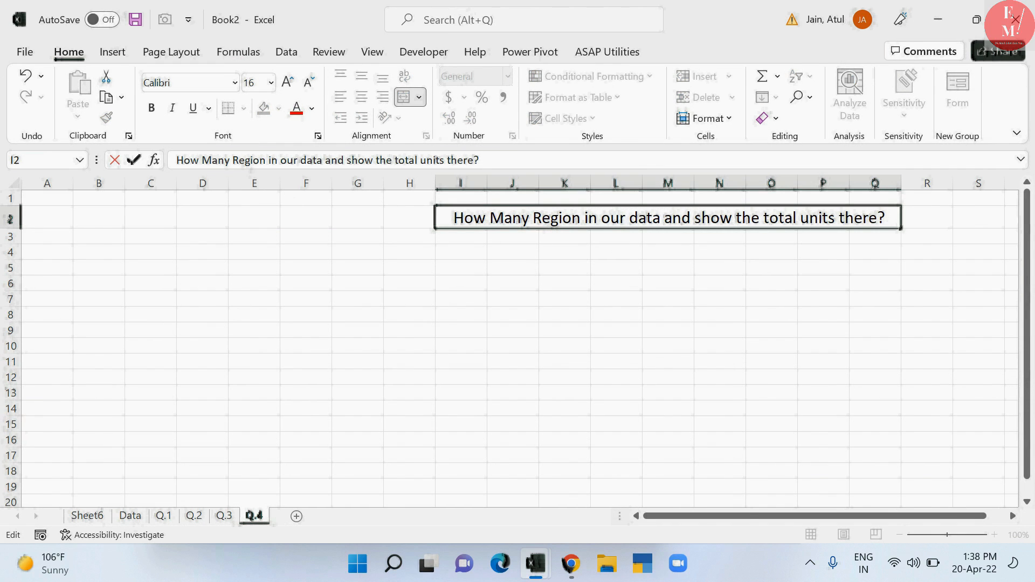
pyautogui.click(593, 264)
pyautogui.click(693, 233)
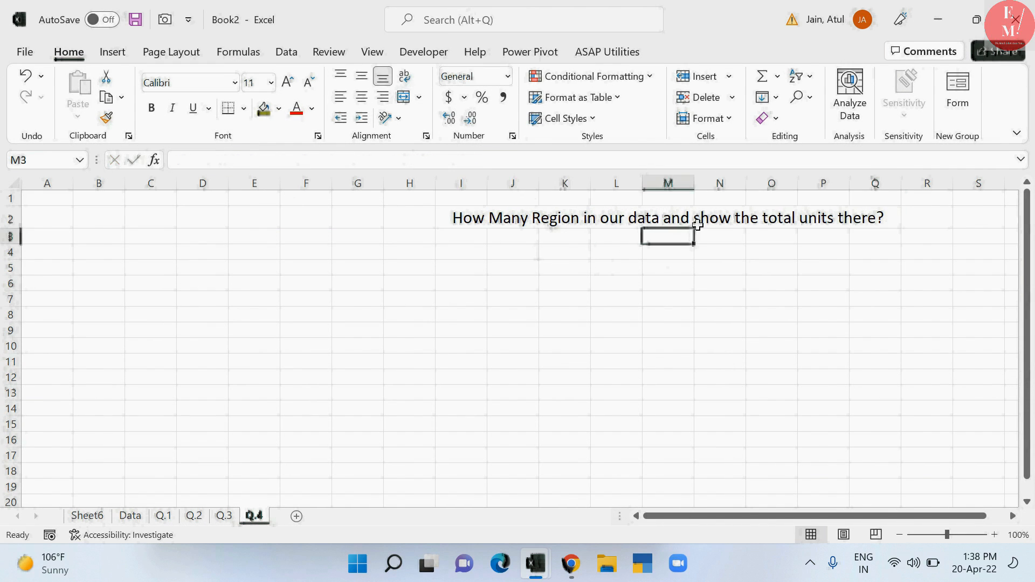
pyautogui.click(697, 222)
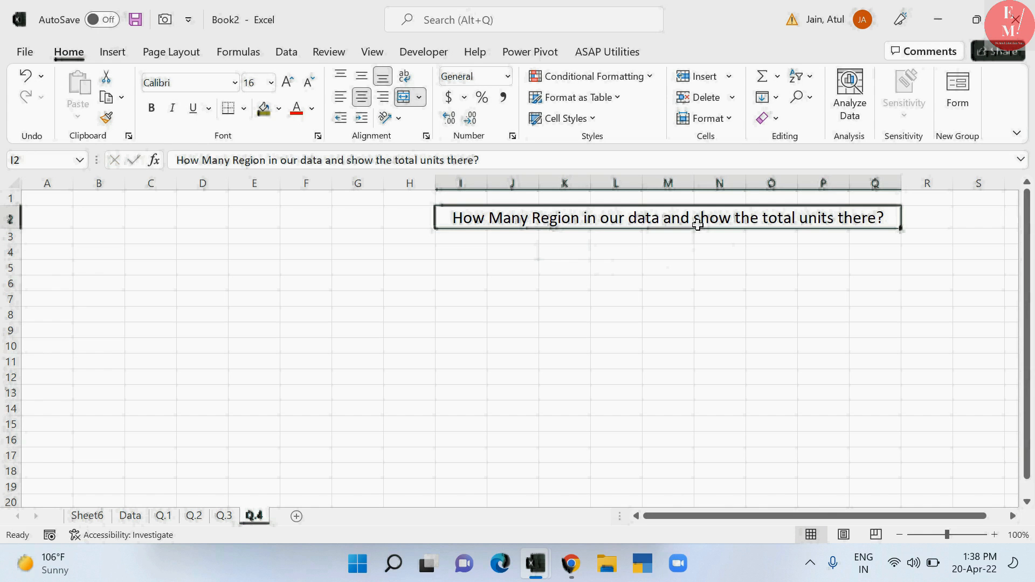
# Create a PivotTable from Table1 on the Data sheet and place it on the existing Q.4 sheet at cell A1
pyautogui.click(128, 516)
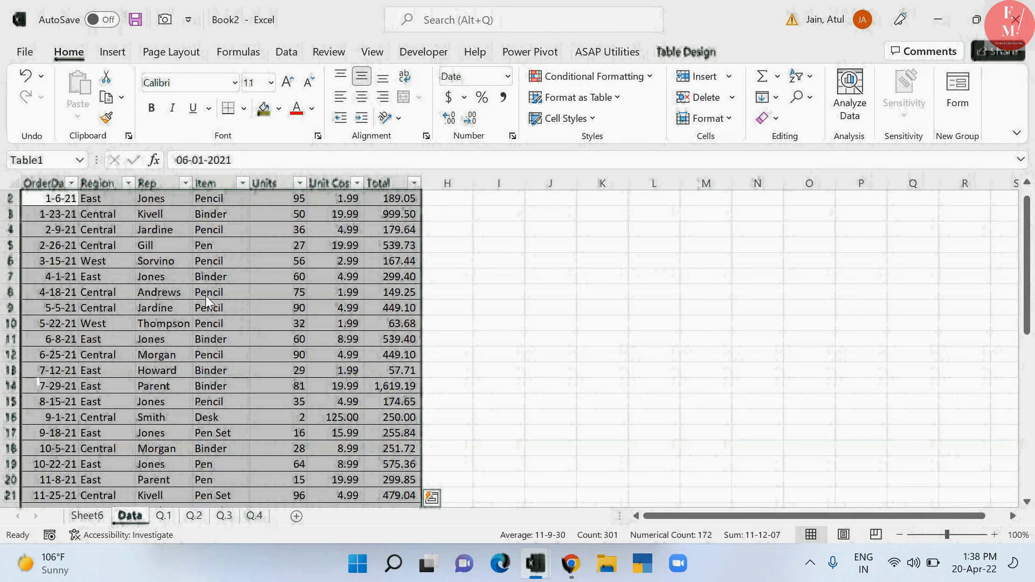
pyautogui.hotkey('alt', 'n')
pyautogui.press('v')
pyautogui.press('t')
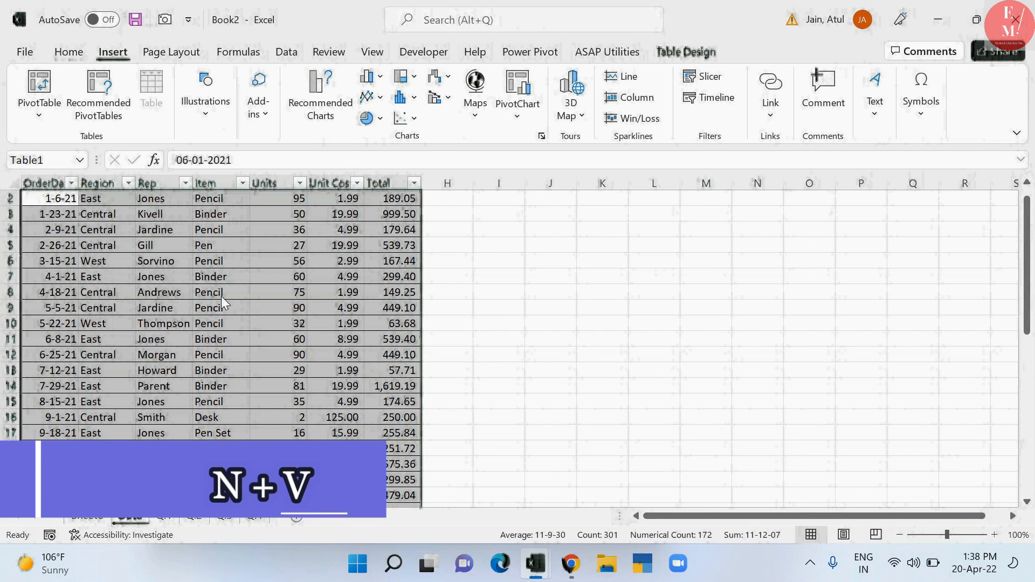
pyautogui.click(437, 373)
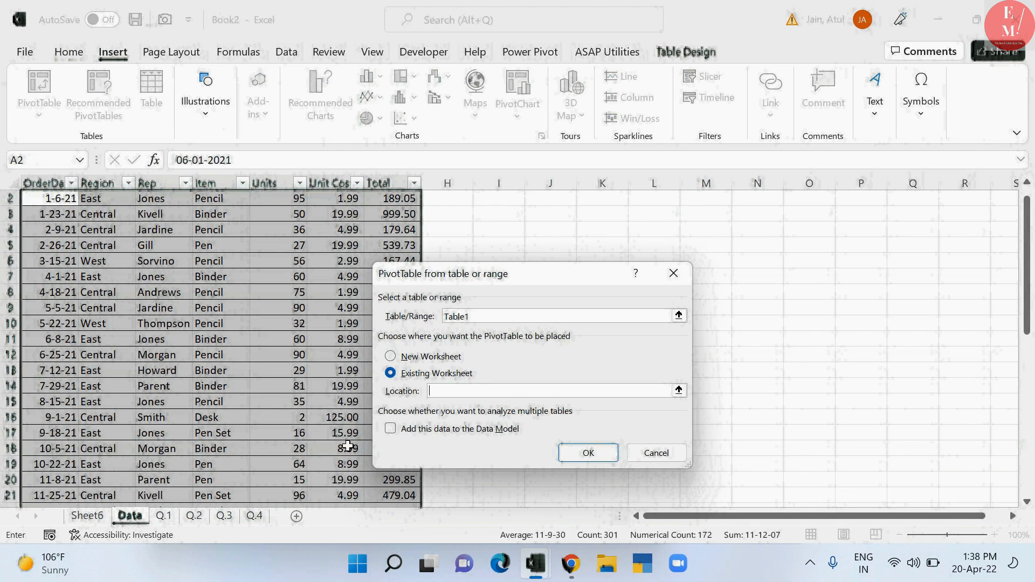
pyautogui.click(254, 516)
pyautogui.click(70, 201)
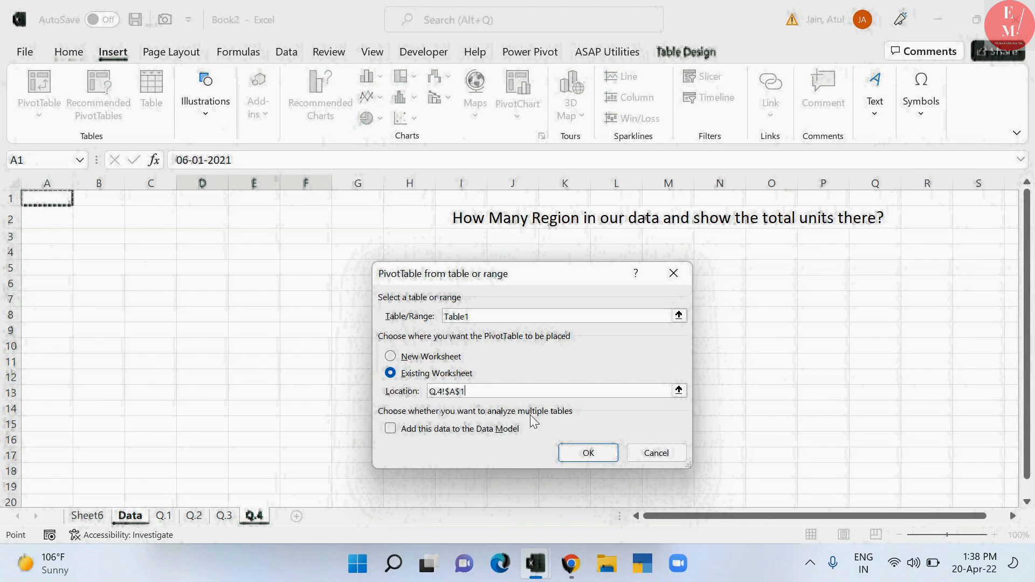
pyautogui.click(589, 453)
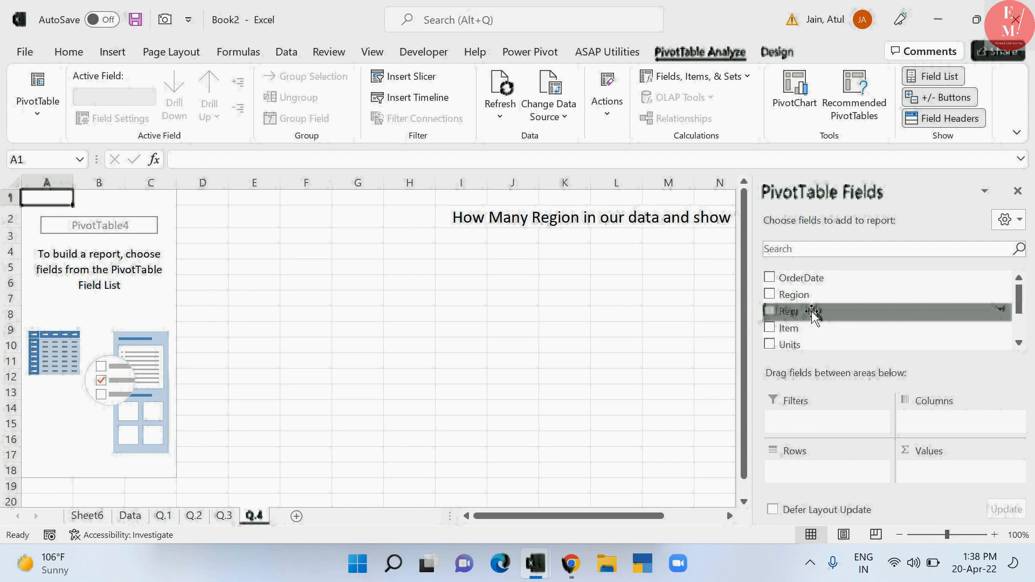
# Add Region to the rows and Units to the values of the Q.4 PivotTable, and select the region labels
pyautogui.click(770, 295)
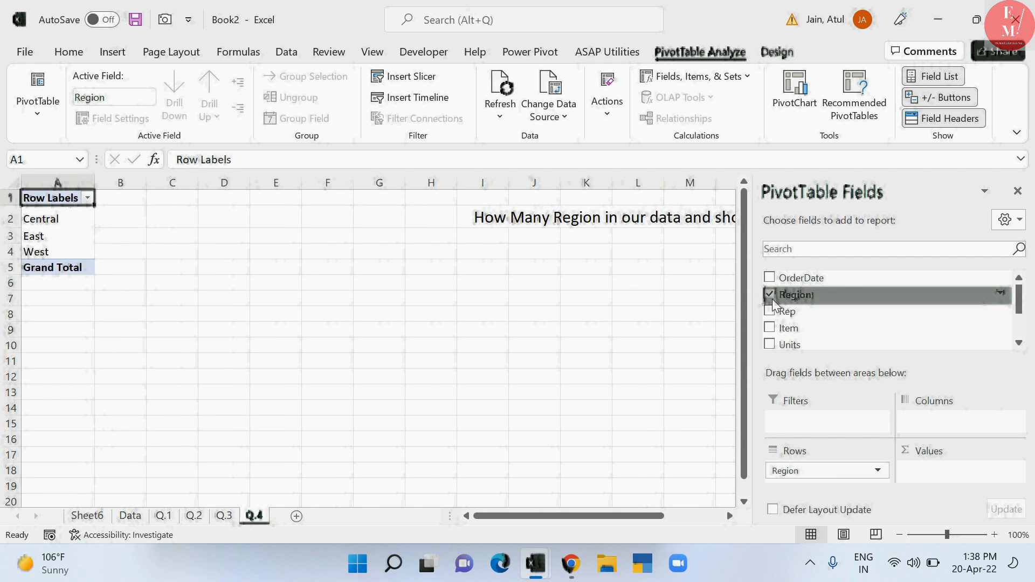
pyautogui.click(773, 348)
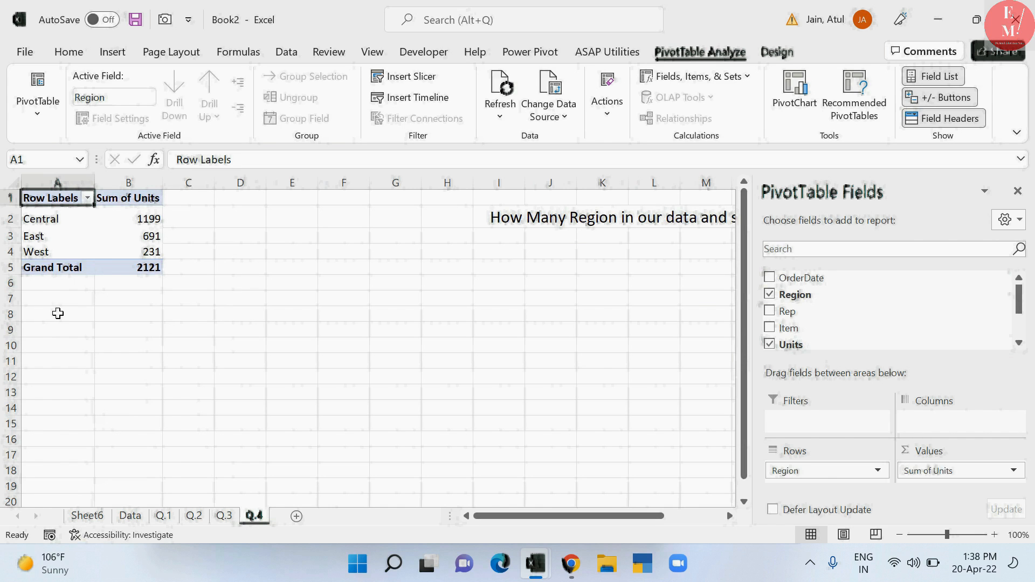
pyautogui.moveTo(40, 220); pyautogui.dragTo(54, 256)
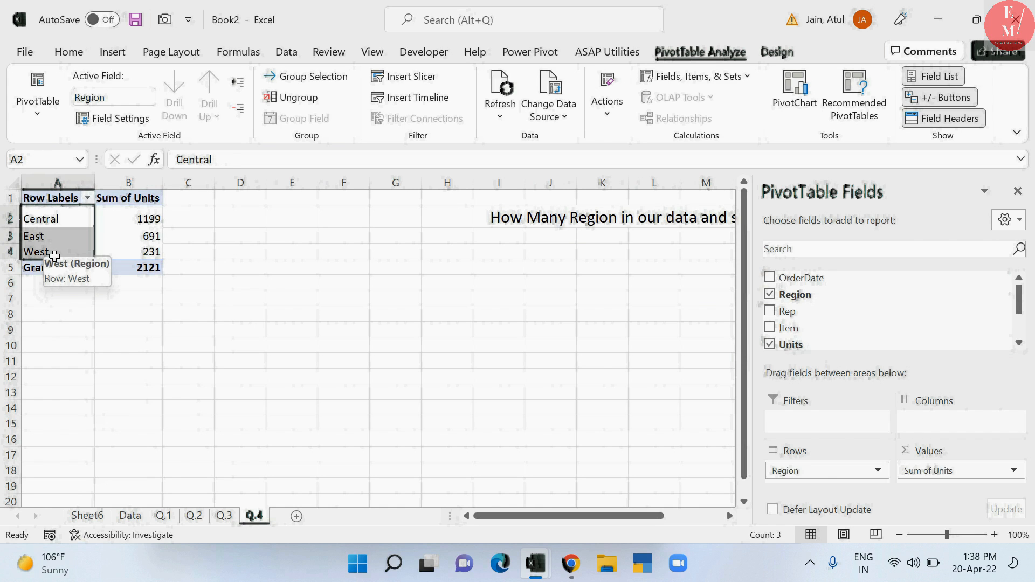